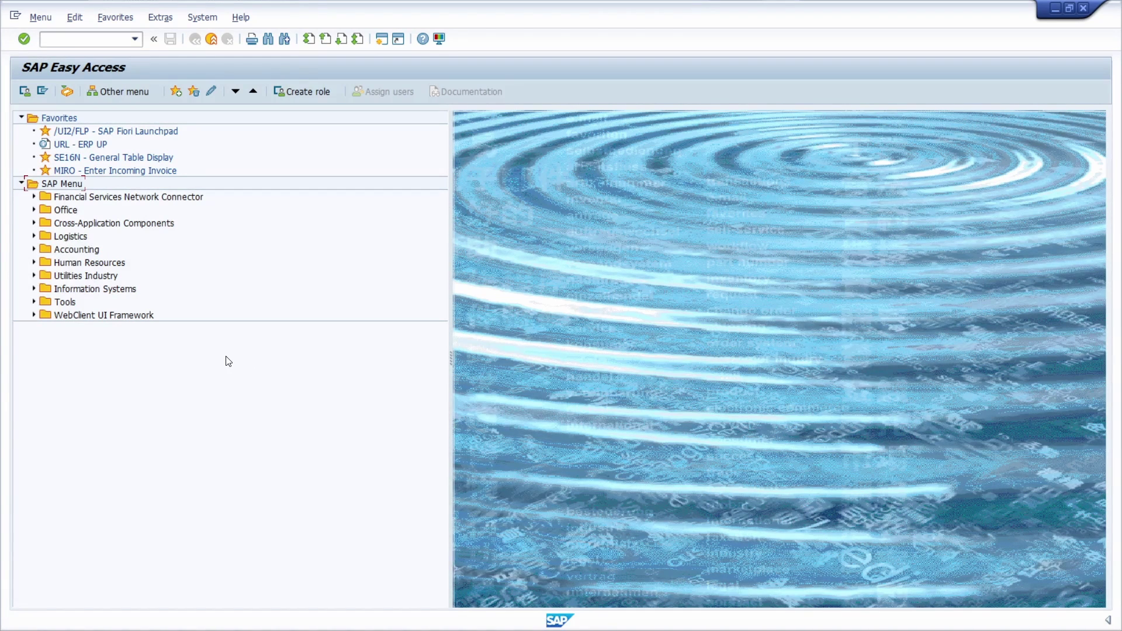
Read the system administration instructions for changing the start-screen logo, which point to SMW0.
click(161, 17)
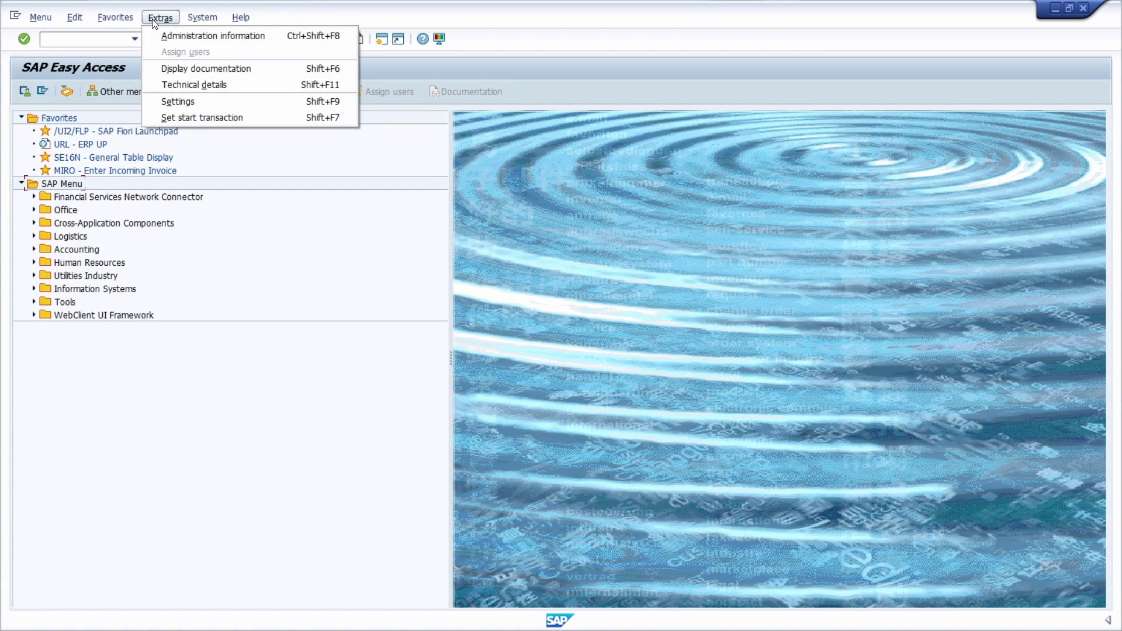
click(218, 41)
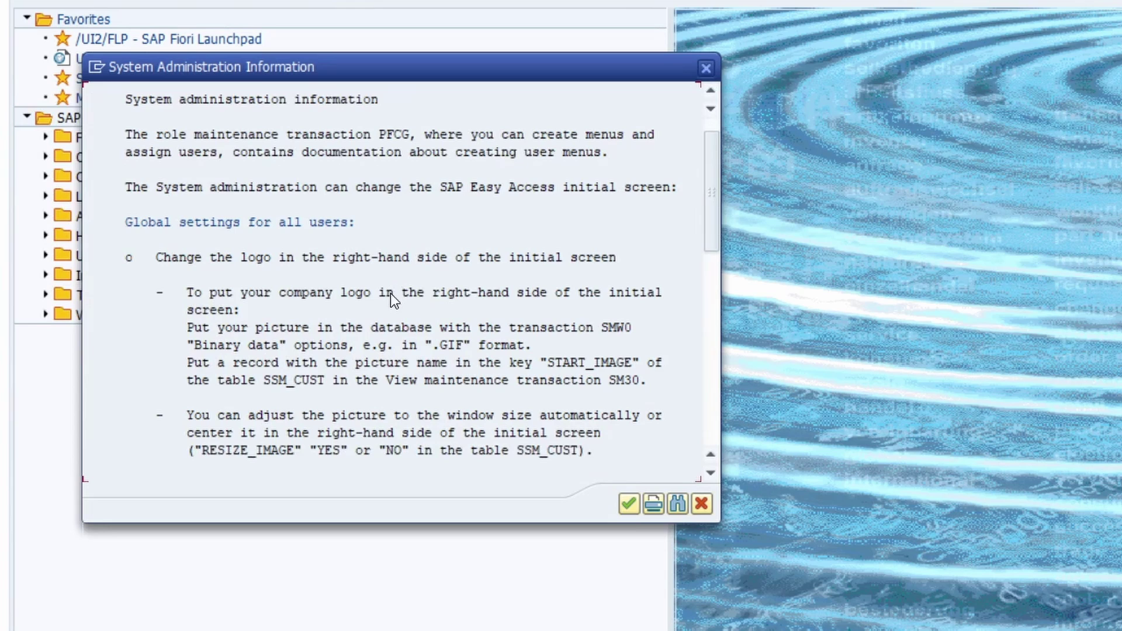
scroll(155, 247, down, 2)
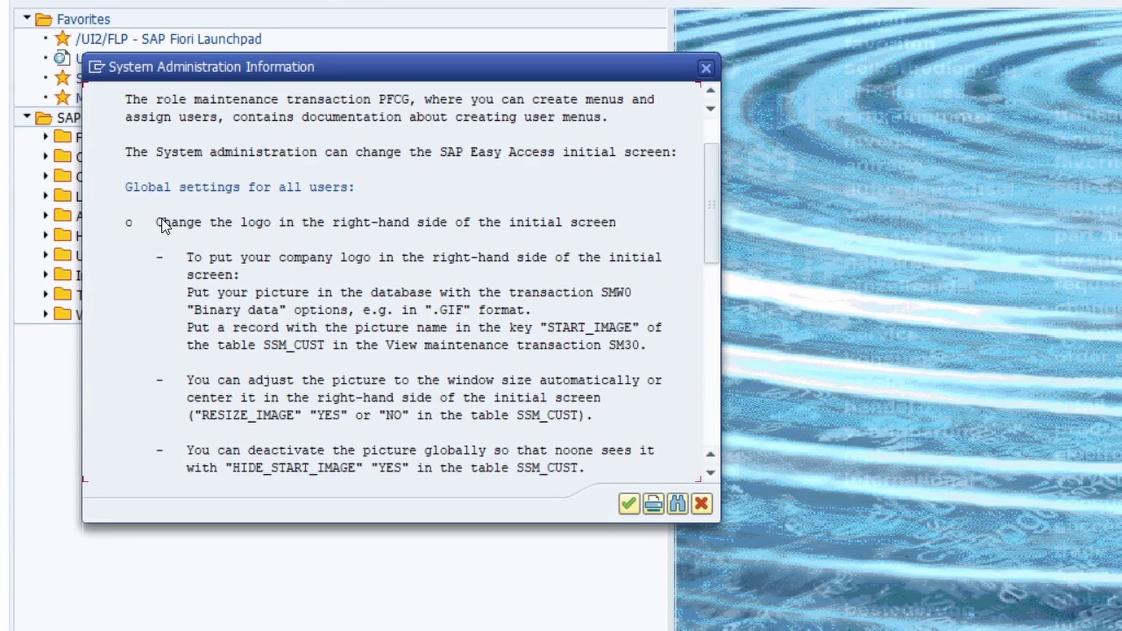
click(162, 219)
scroll(456, 239, down, 2)
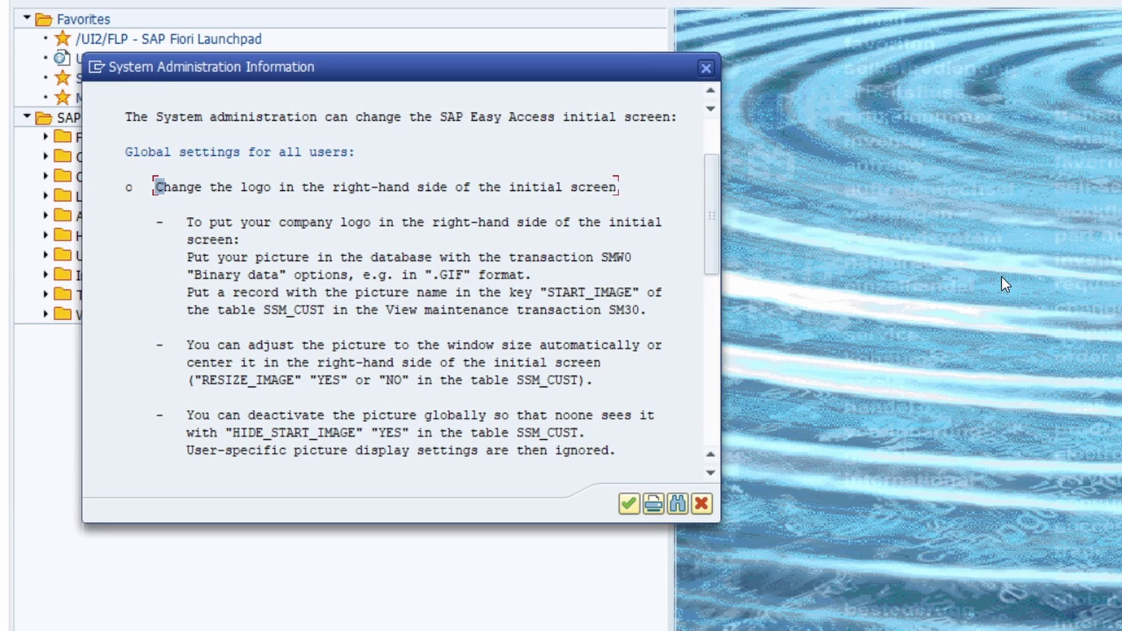
click(618, 260)
click(603, 256)
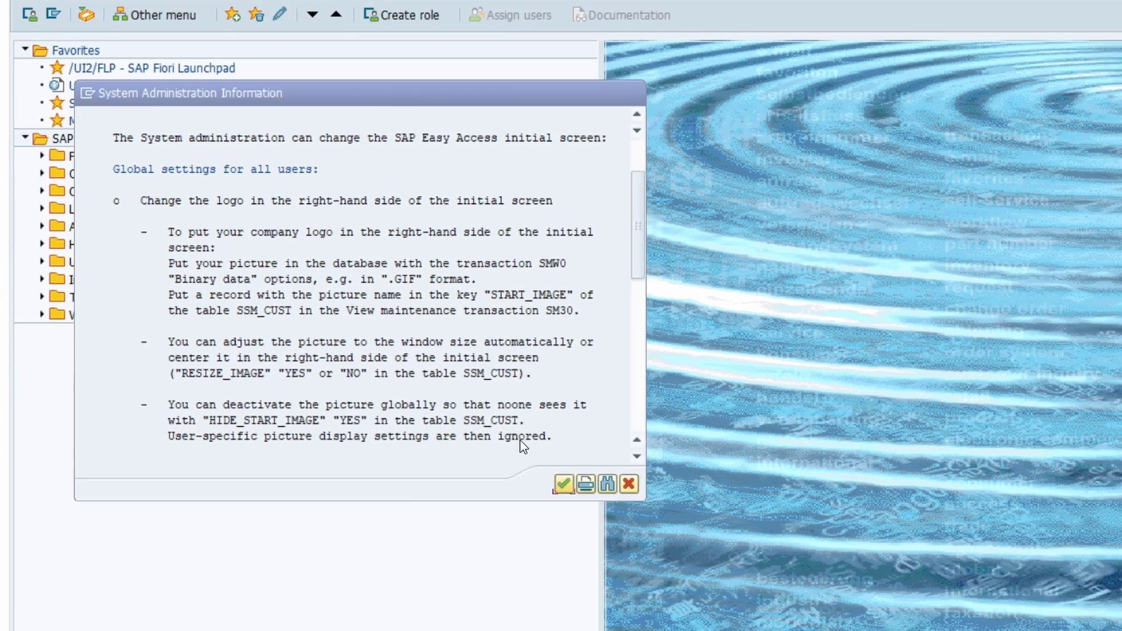
click(629, 503)
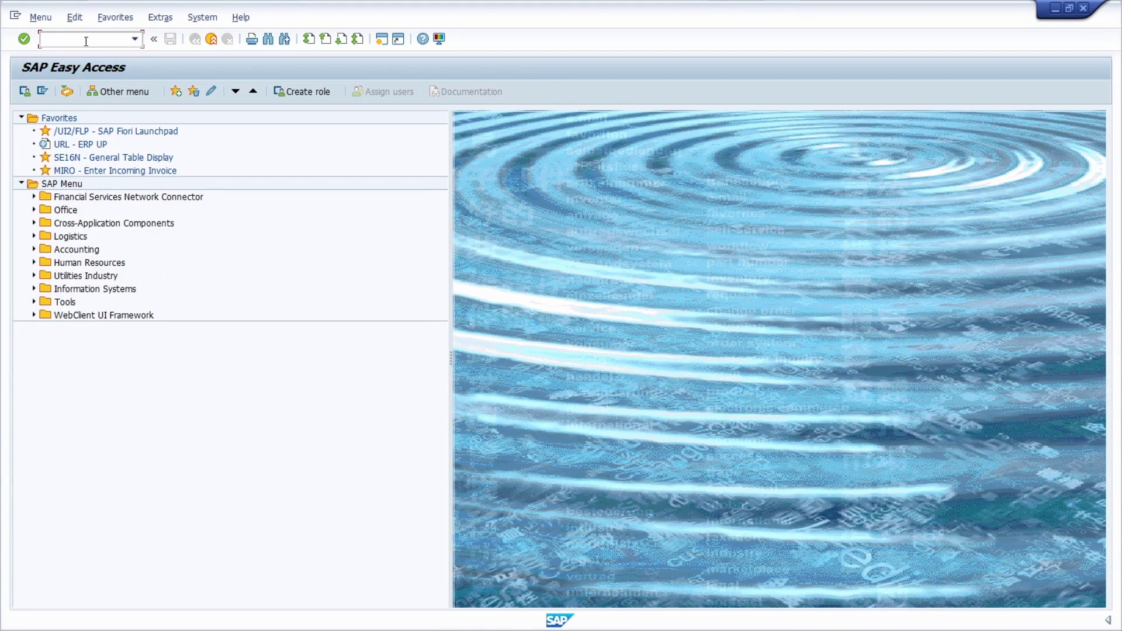
Run SMW0 and list all binary data objects for WebRFC applications.
text(SMW0)
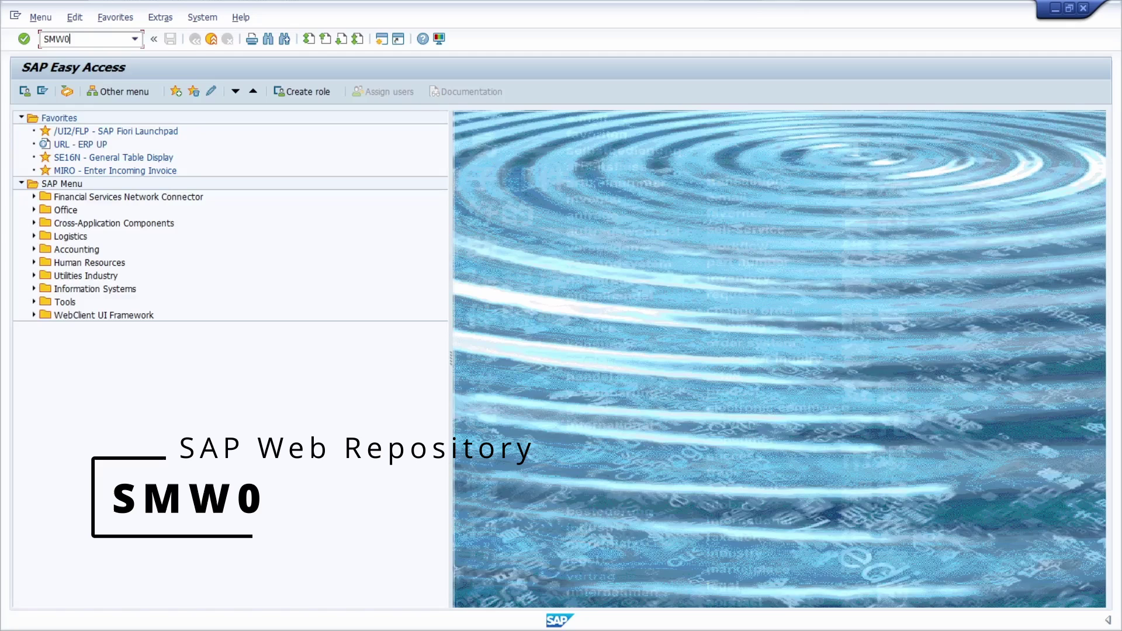
key(Return)
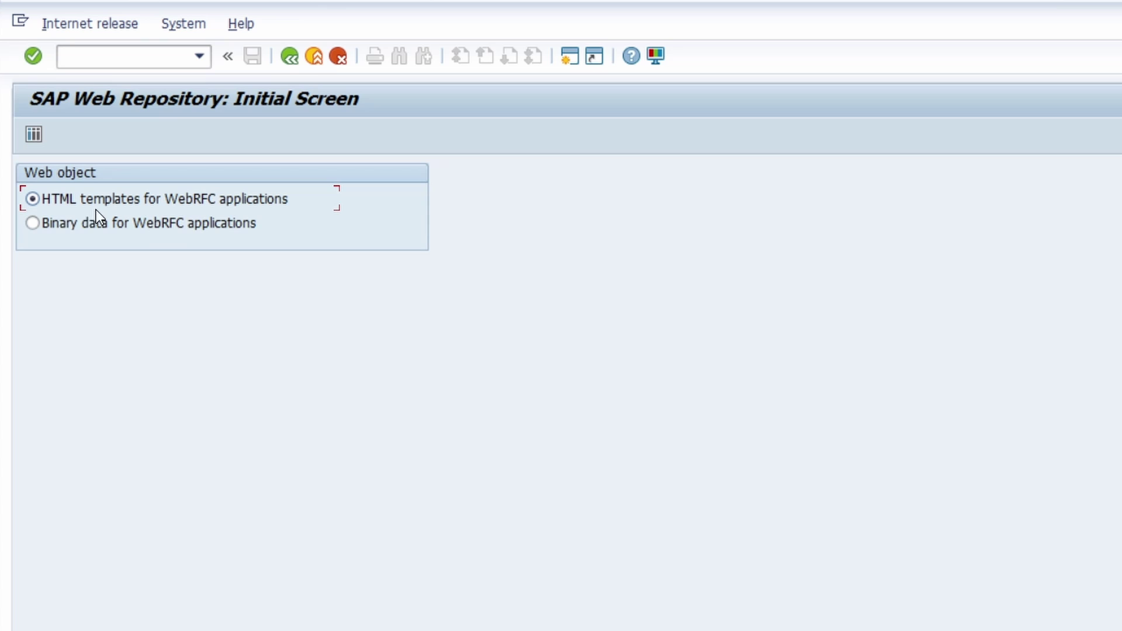
click(56, 226)
click(33, 135)
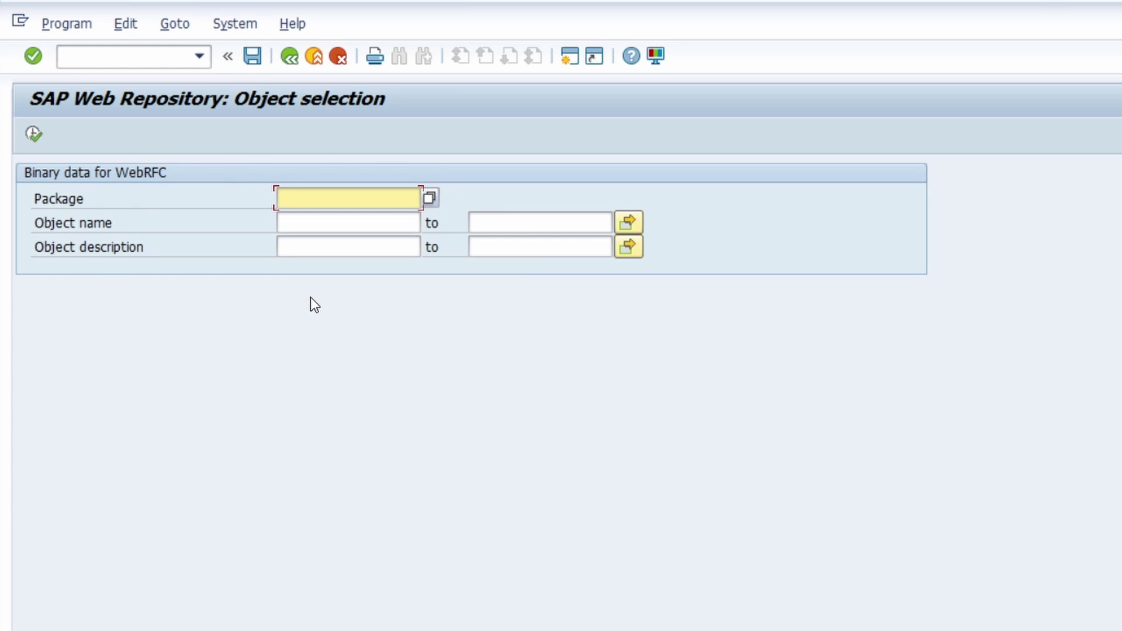
click(34, 133)
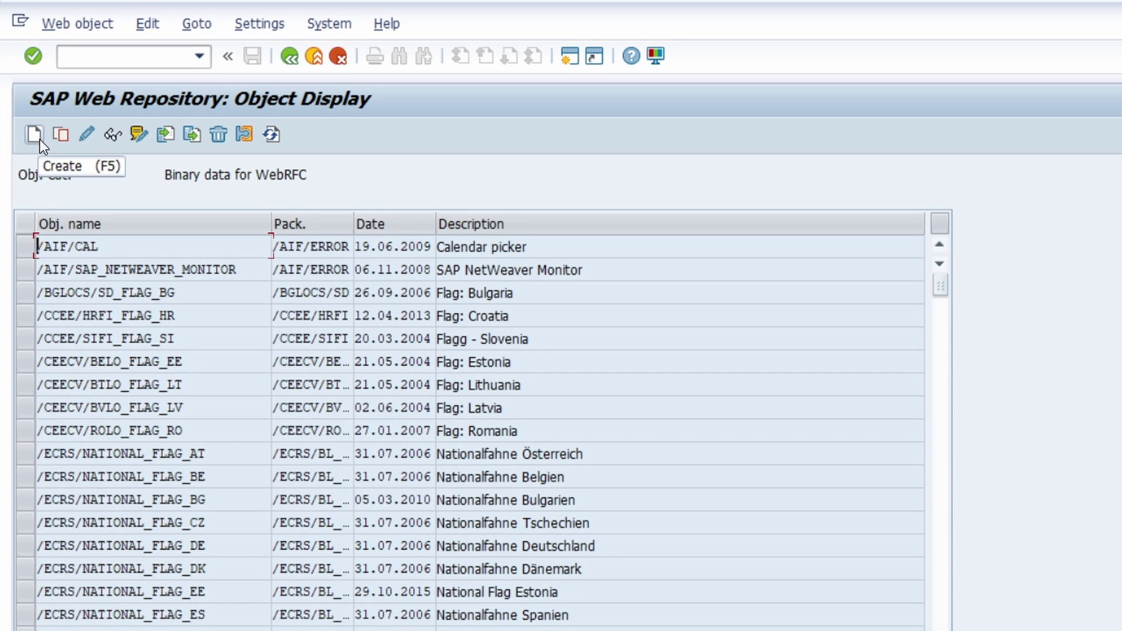
Create a new binary web object named Z_WATERFALL with the description Waterfall.
click(34, 135)
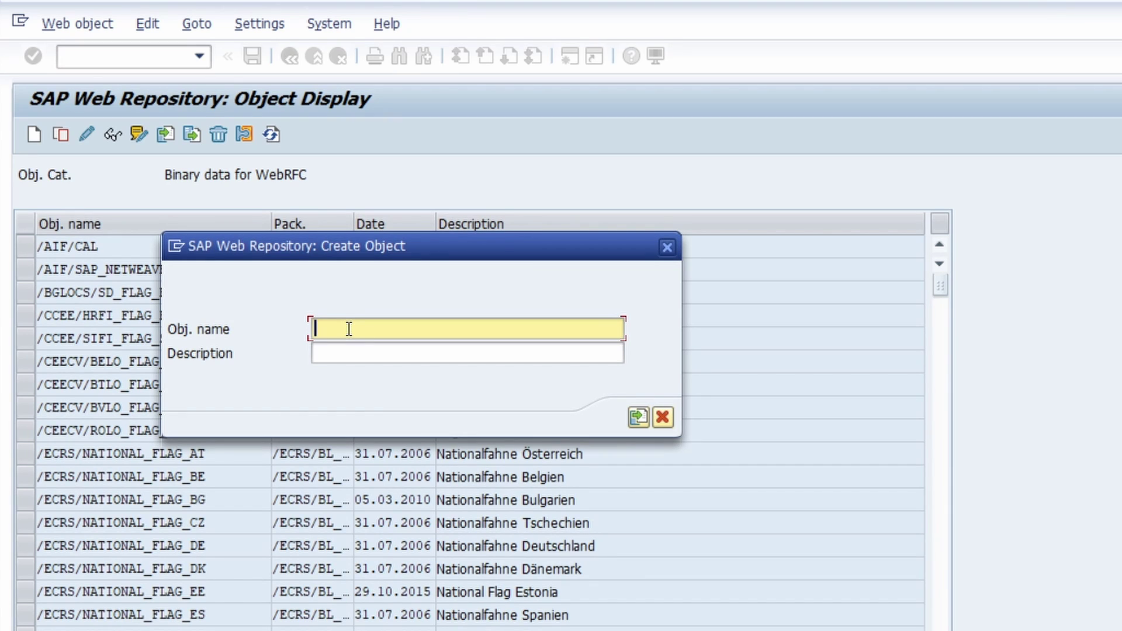
text(Z_WATERFALL)
click(370, 356)
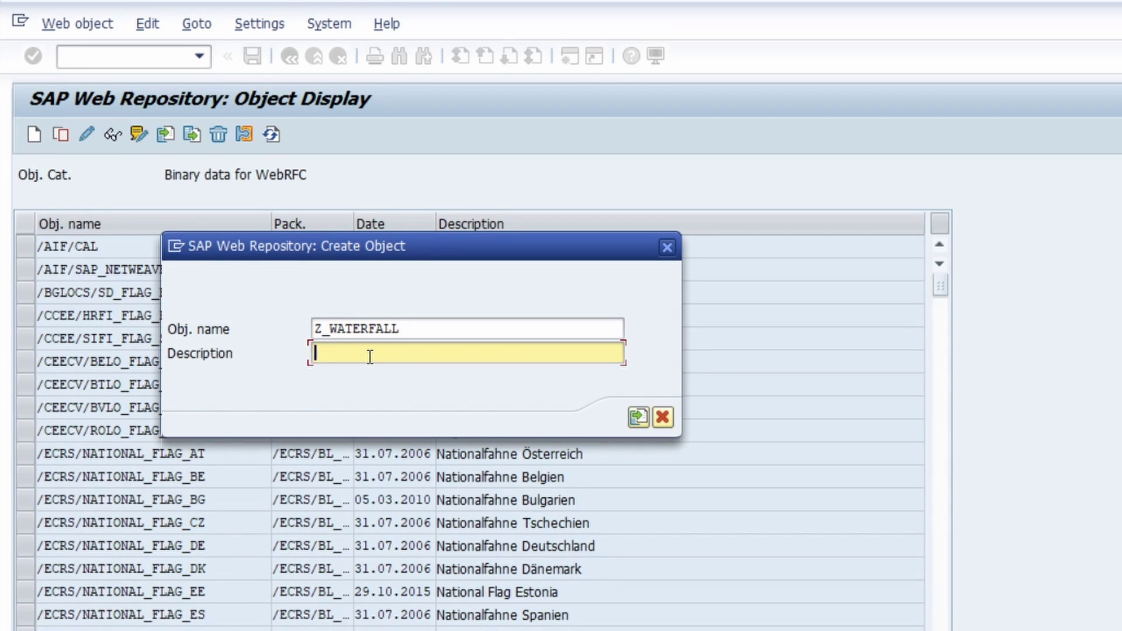
text(Waterfall)
drag(430, 328, 320, 326)
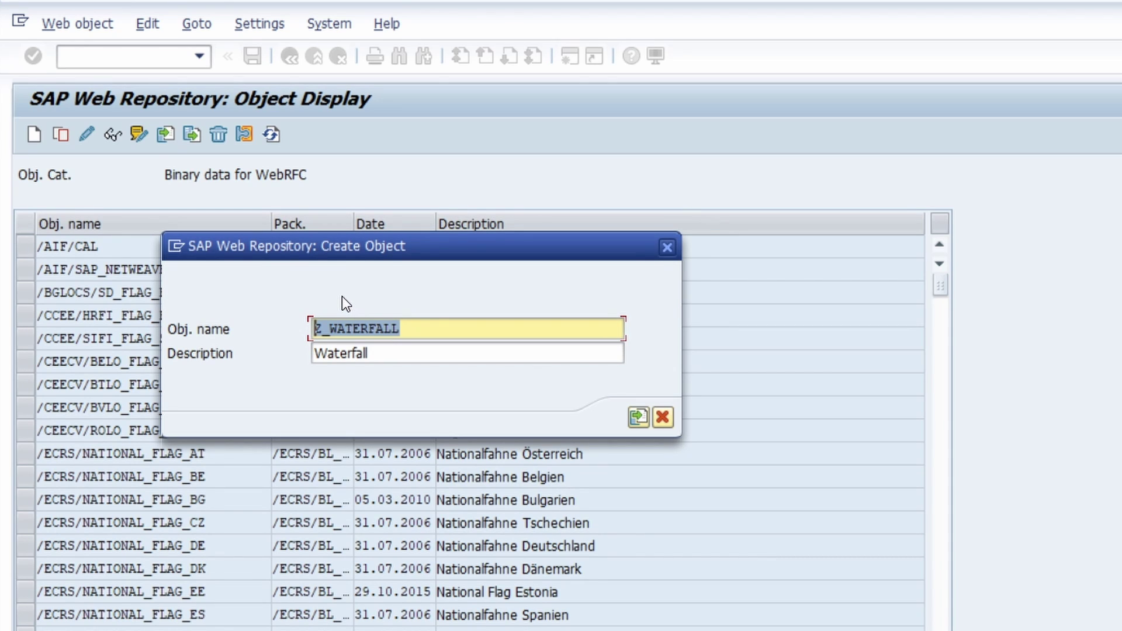
click(418, 326)
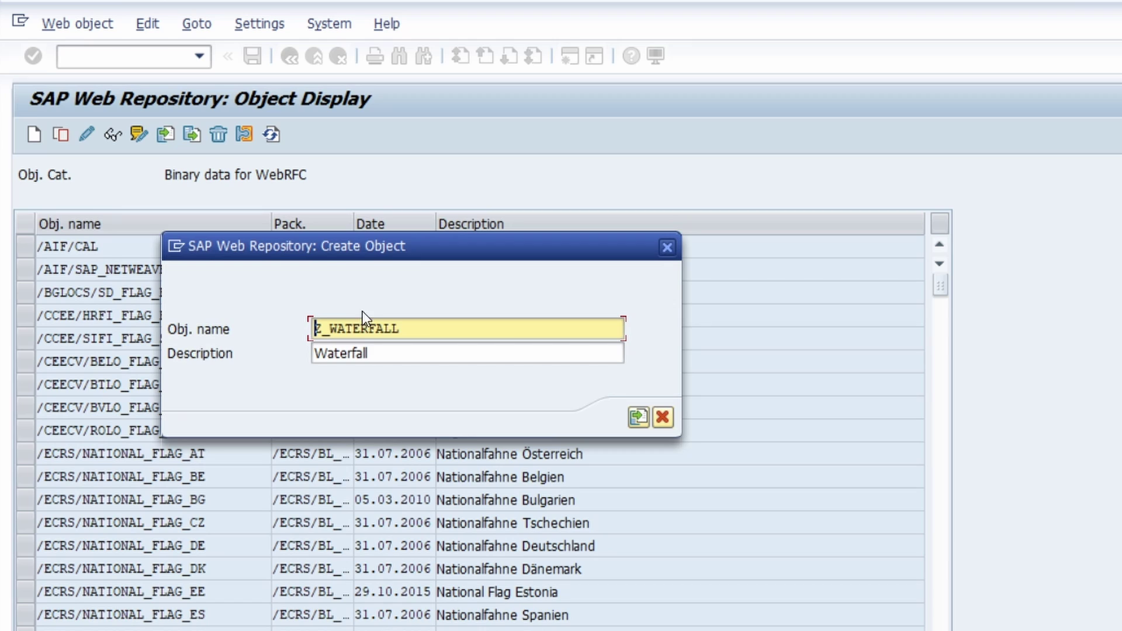
Import waterfall.jpg from Downloads into Z_WATERFALL and save it as a local object in $TMP.
click(636, 419)
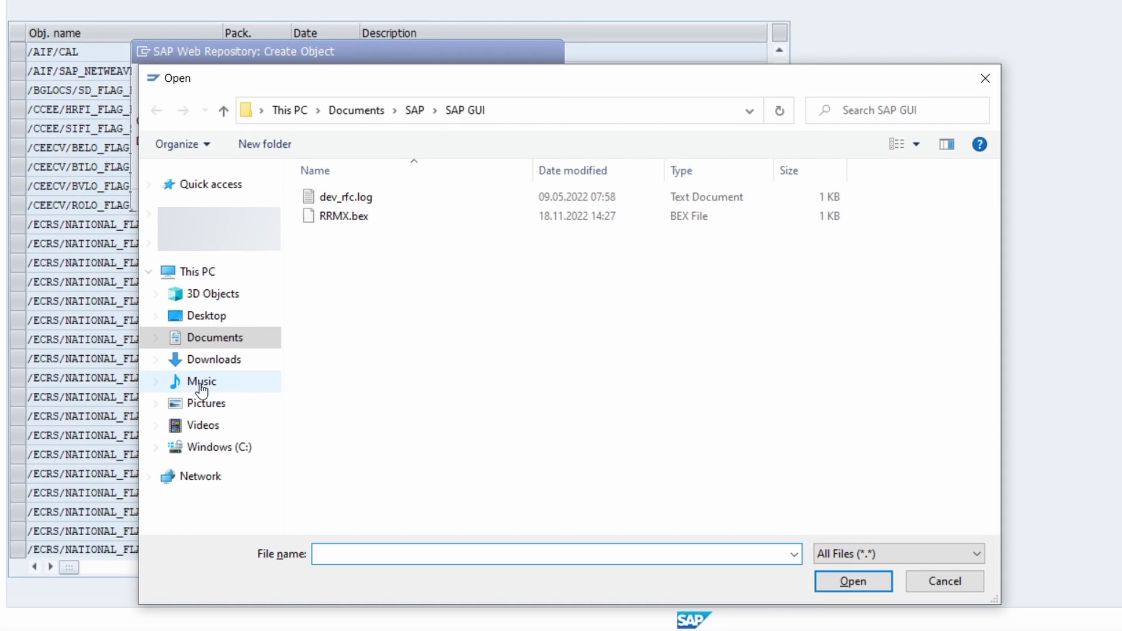
click(224, 365)
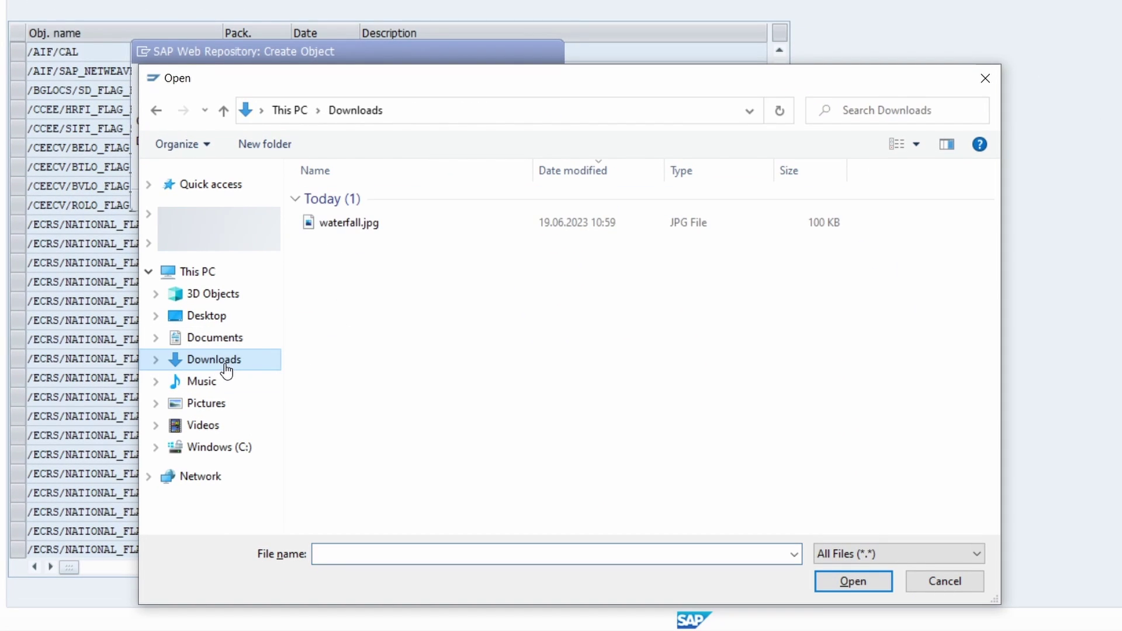
double_click(388, 227)
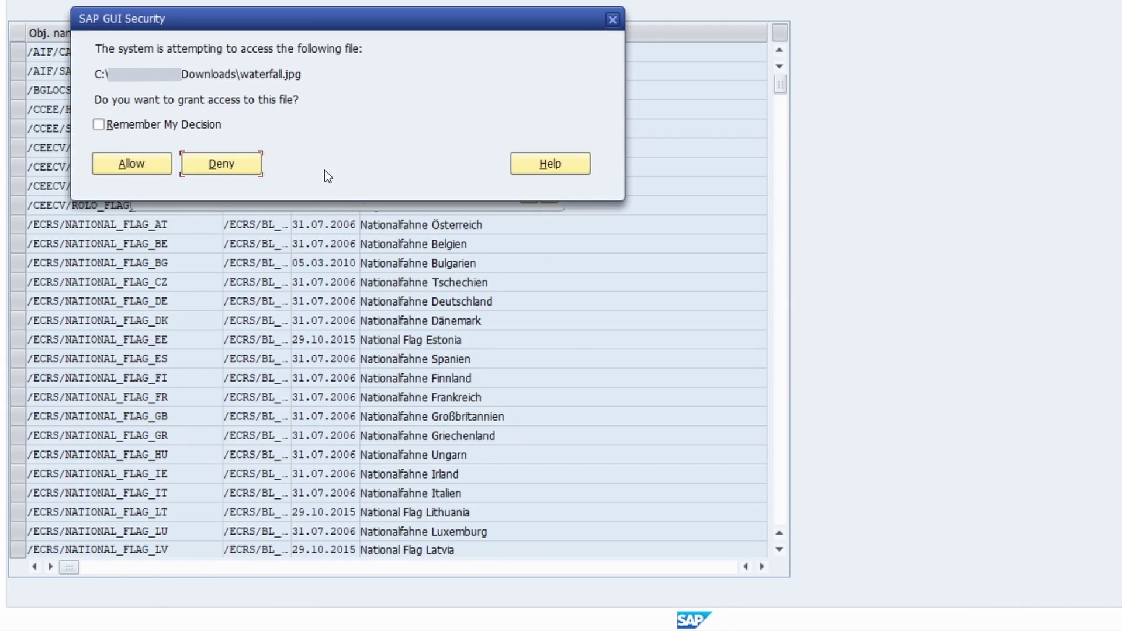
click(99, 125)
click(125, 168)
key(Return)
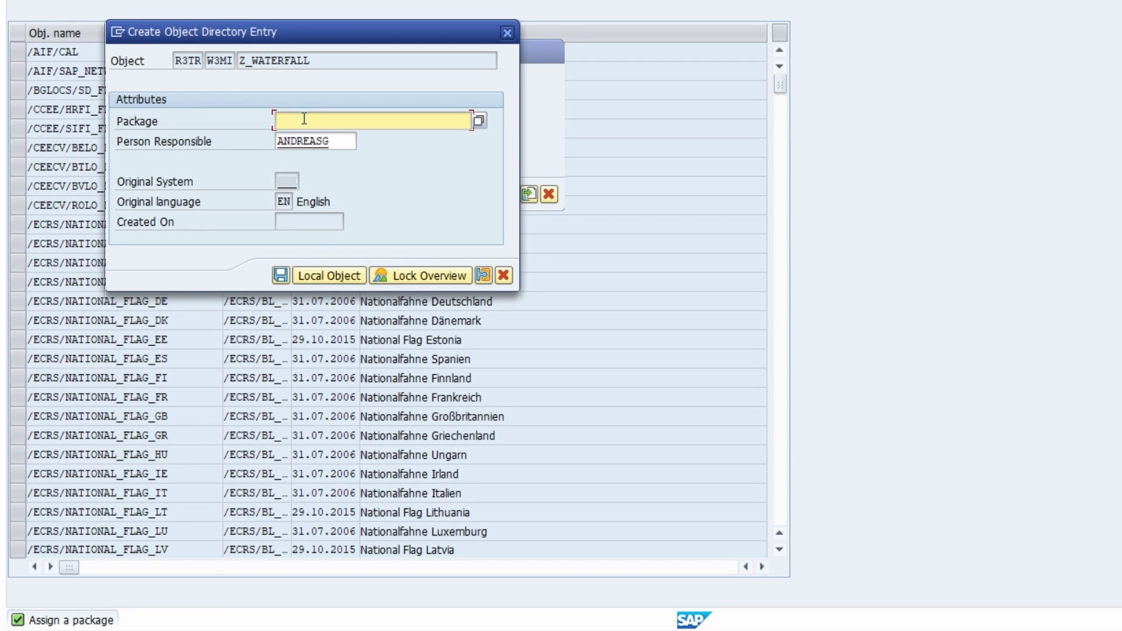
click(328, 275)
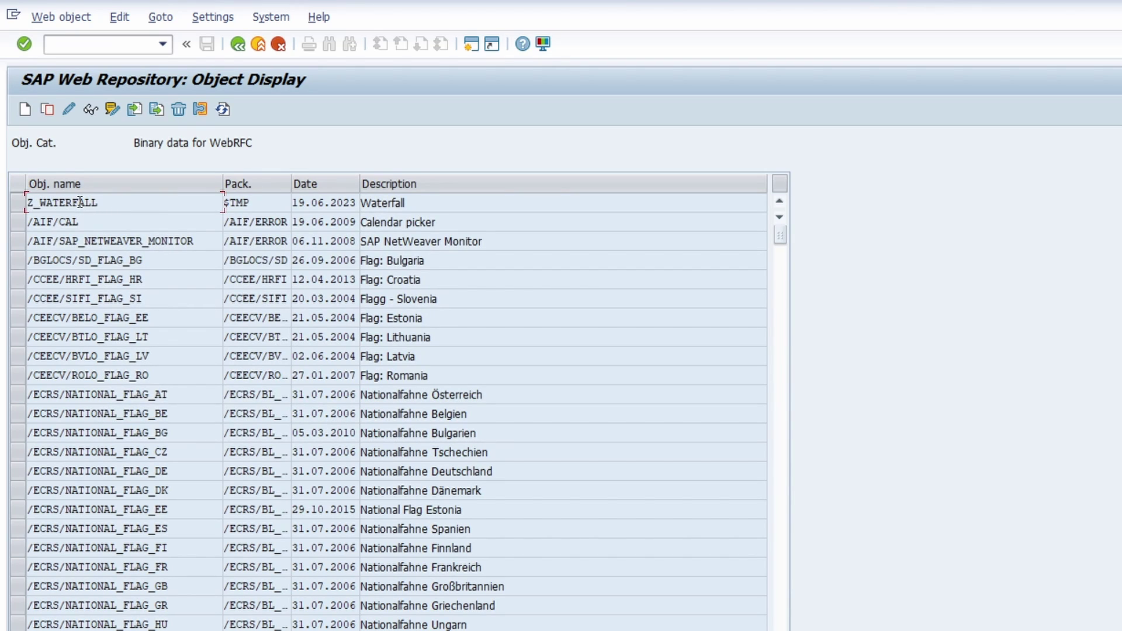
click(27, 205)
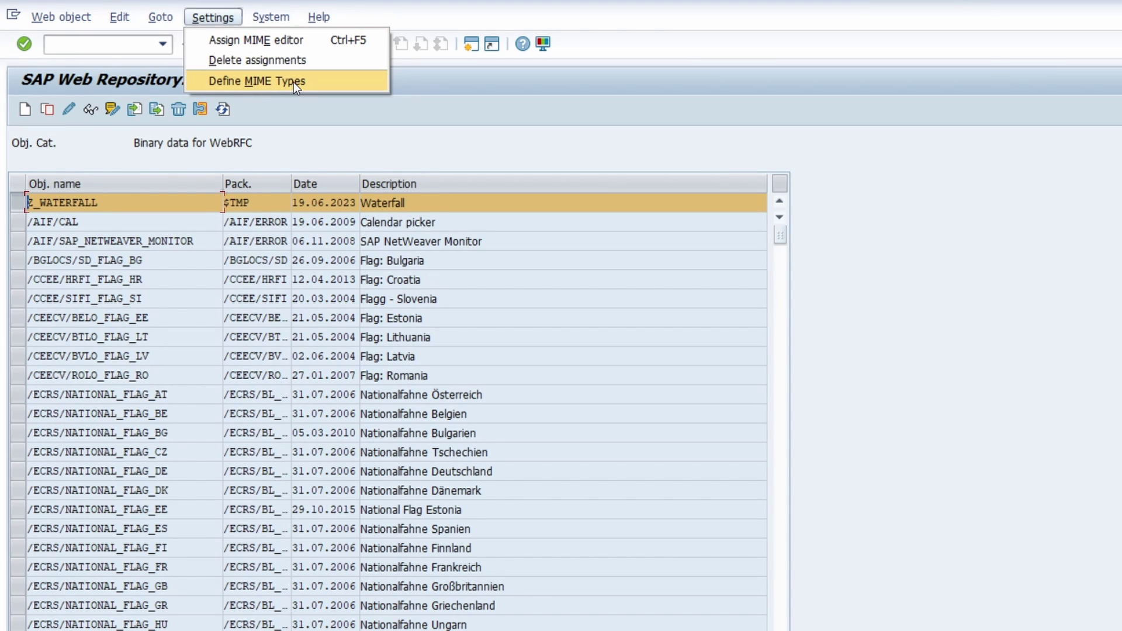
click(293, 81)
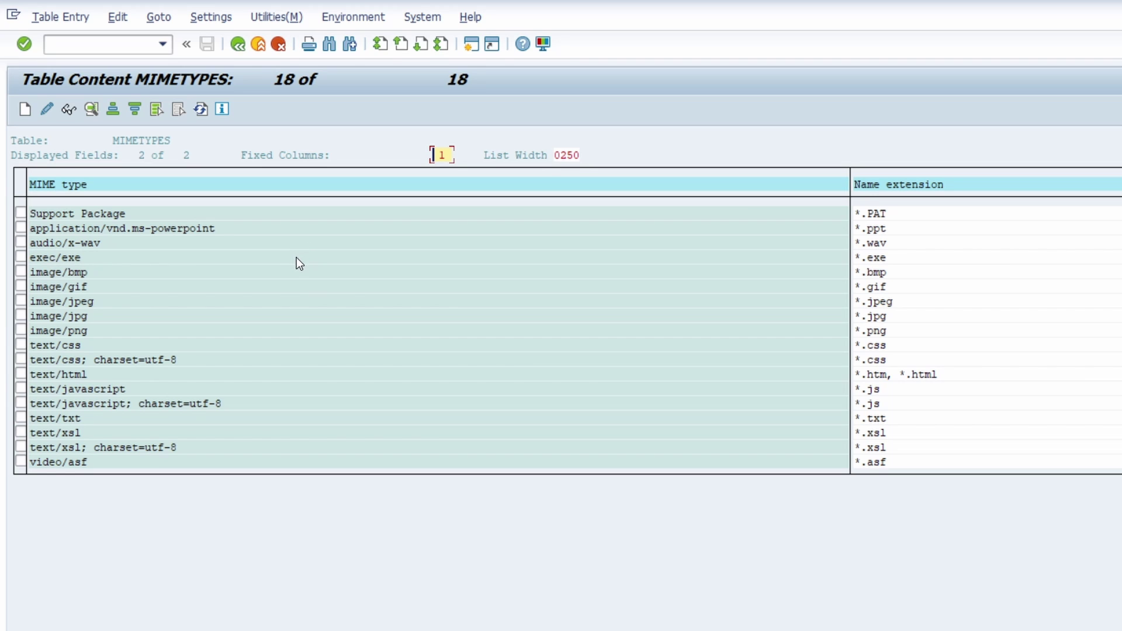
click(880, 318)
double_click(837, 316)
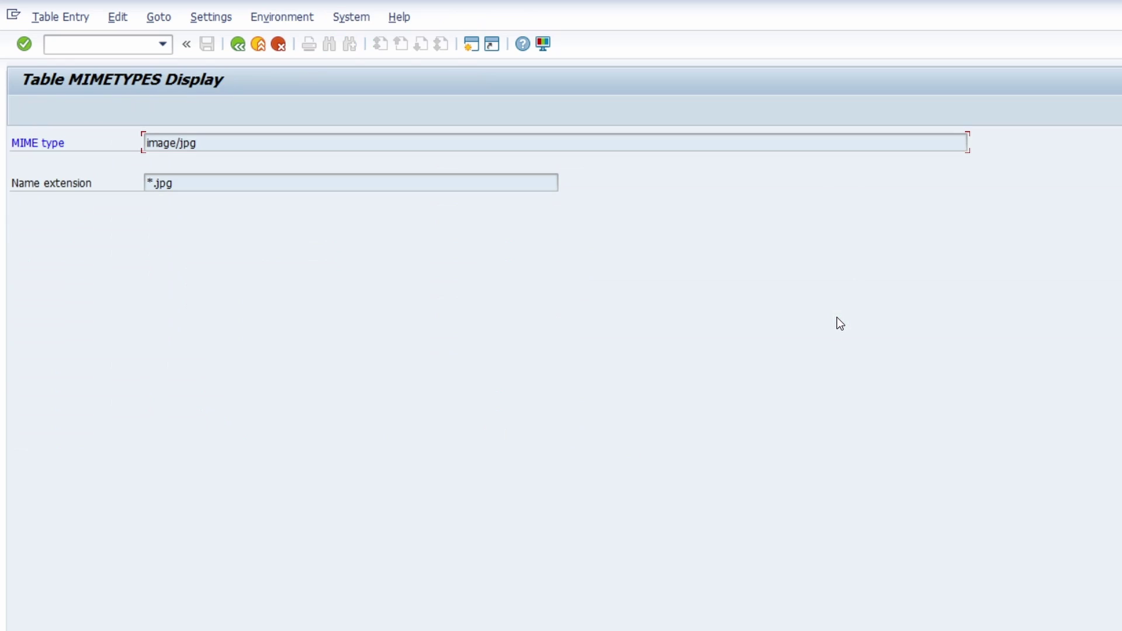
double_click(204, 142)
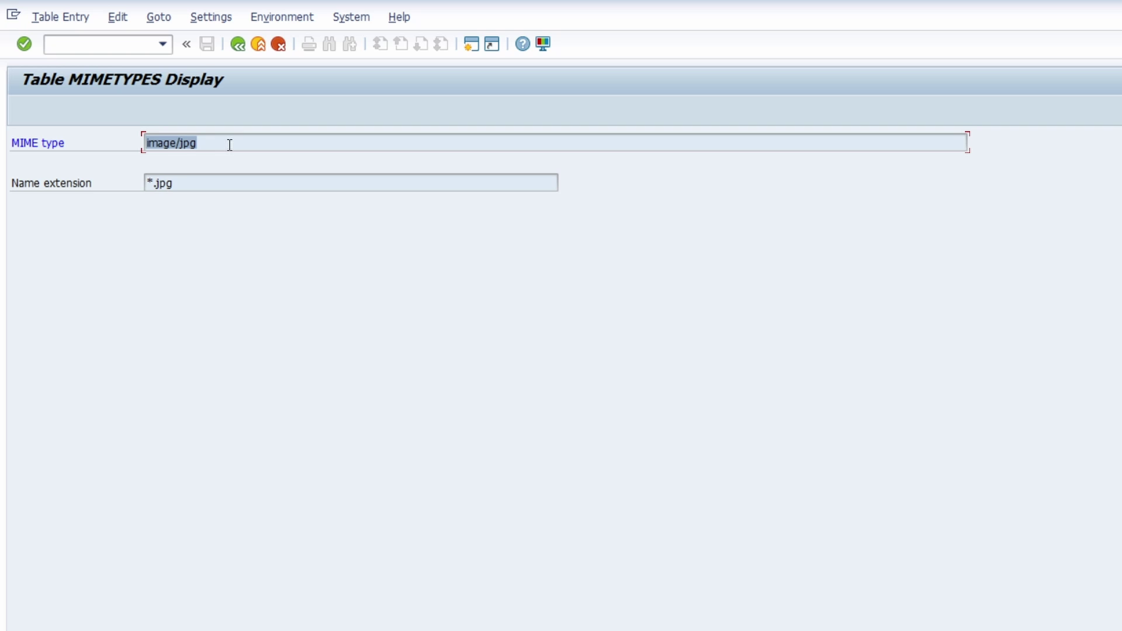
drag(185, 183, 123, 191)
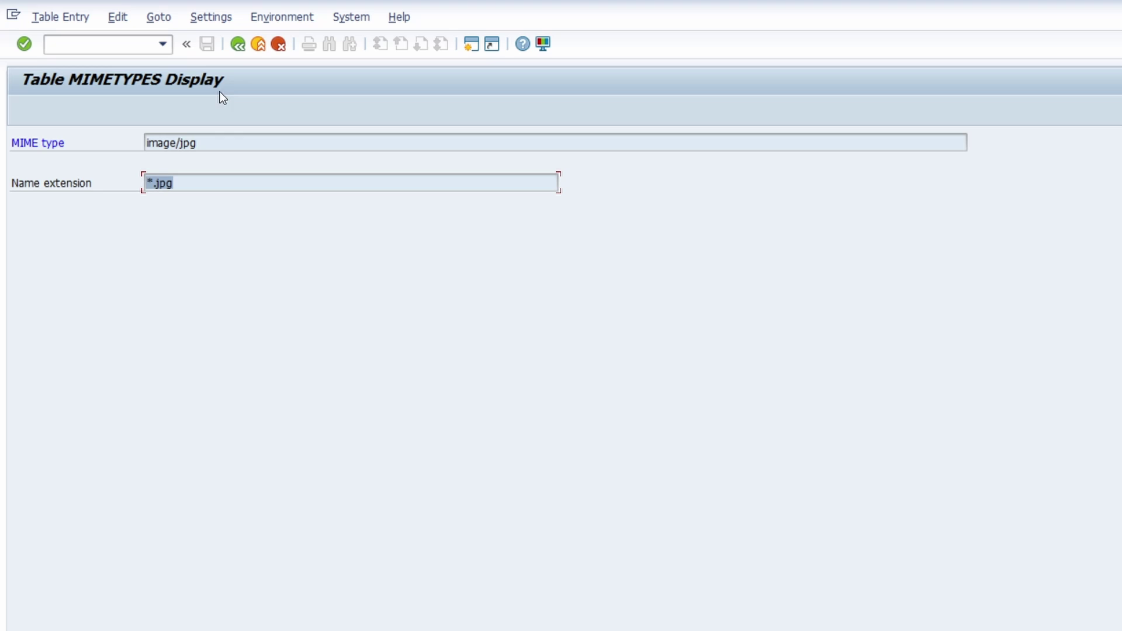
click(238, 45)
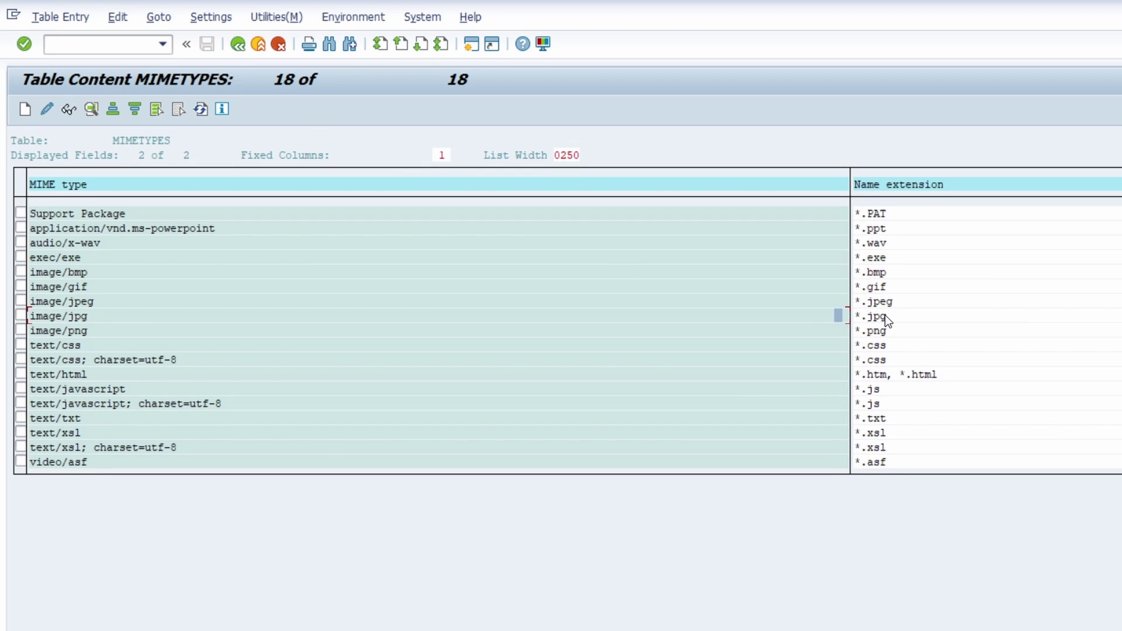
click(238, 45)
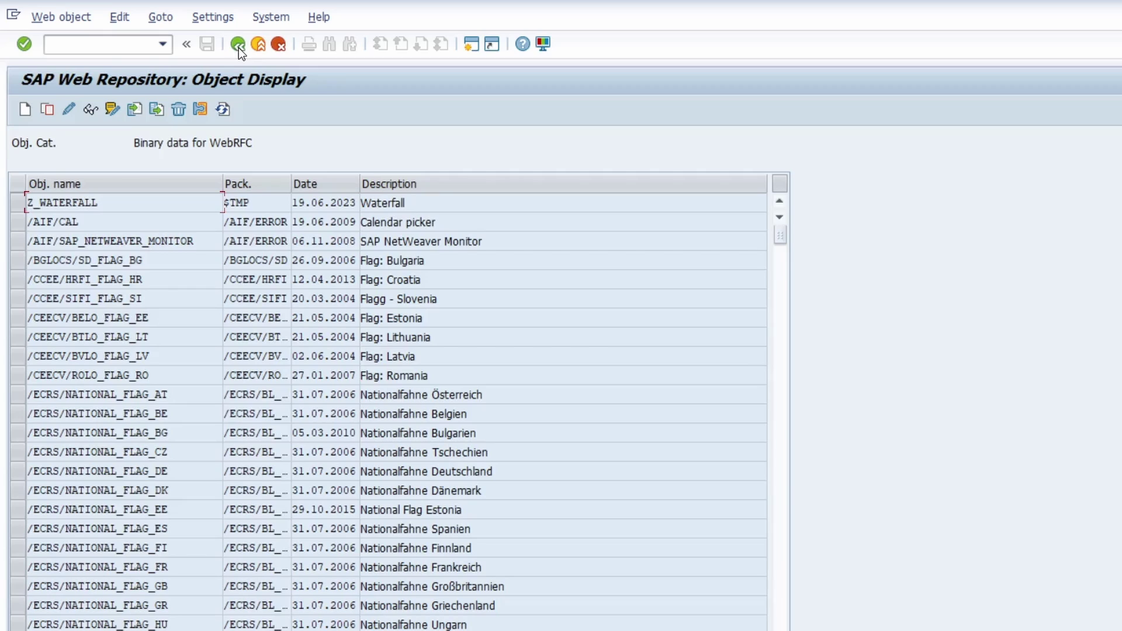
Select the Z_WATERFALL name, then open table SSM_CUST in SM30, acknowledging the cross-client caution.
double_click(120, 204)
key(ctrl+c)
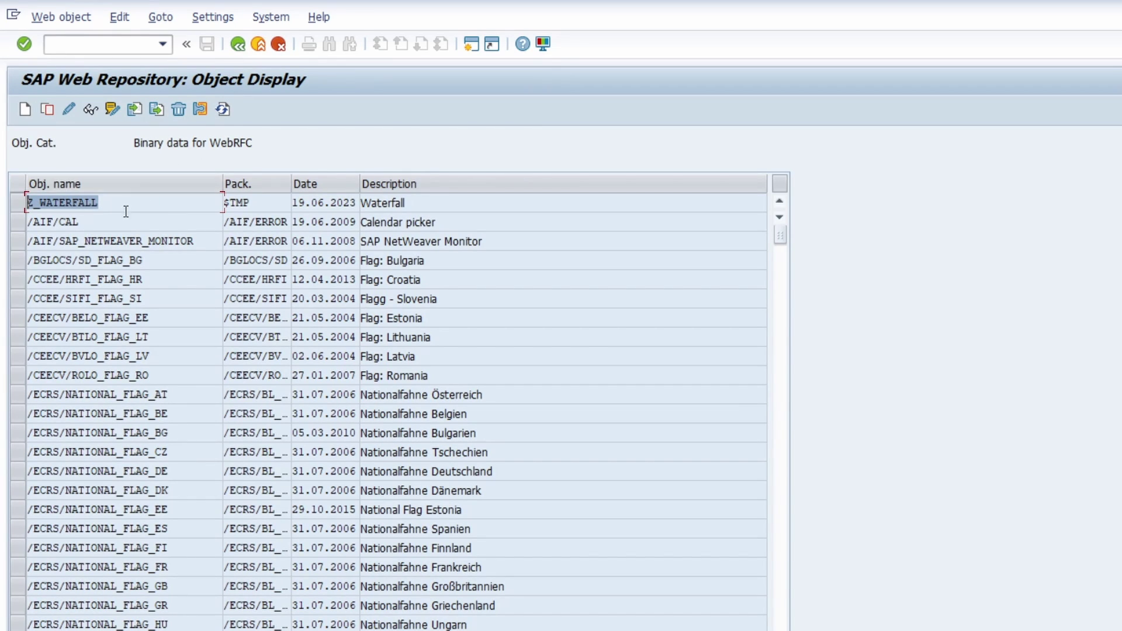
click(93, 44)
text(/n)
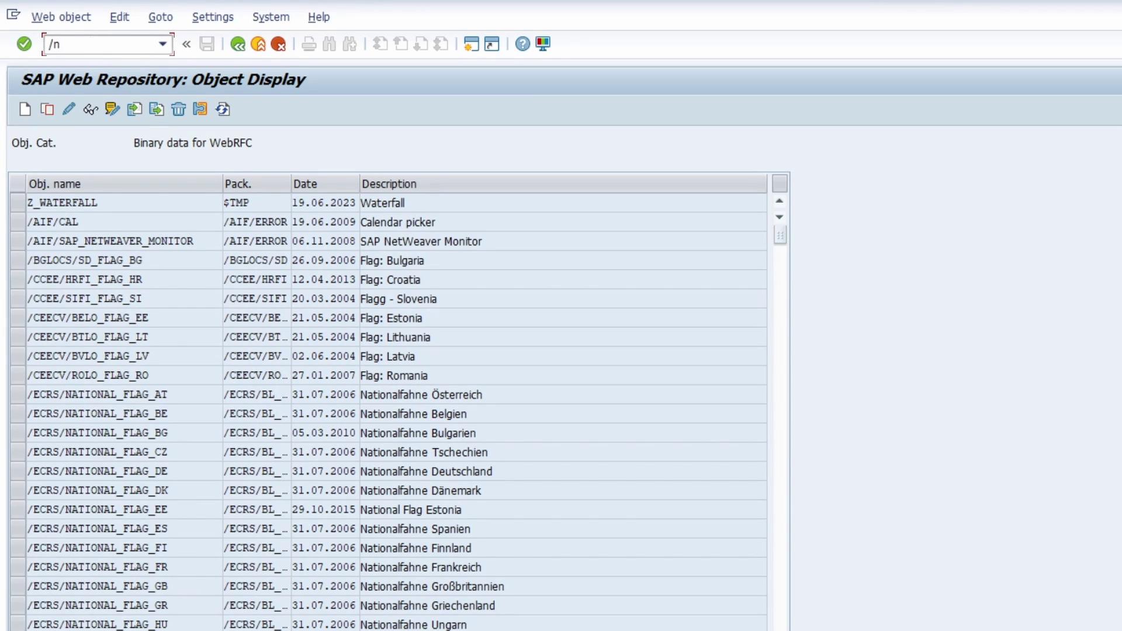
text(sm30)
key(Return)
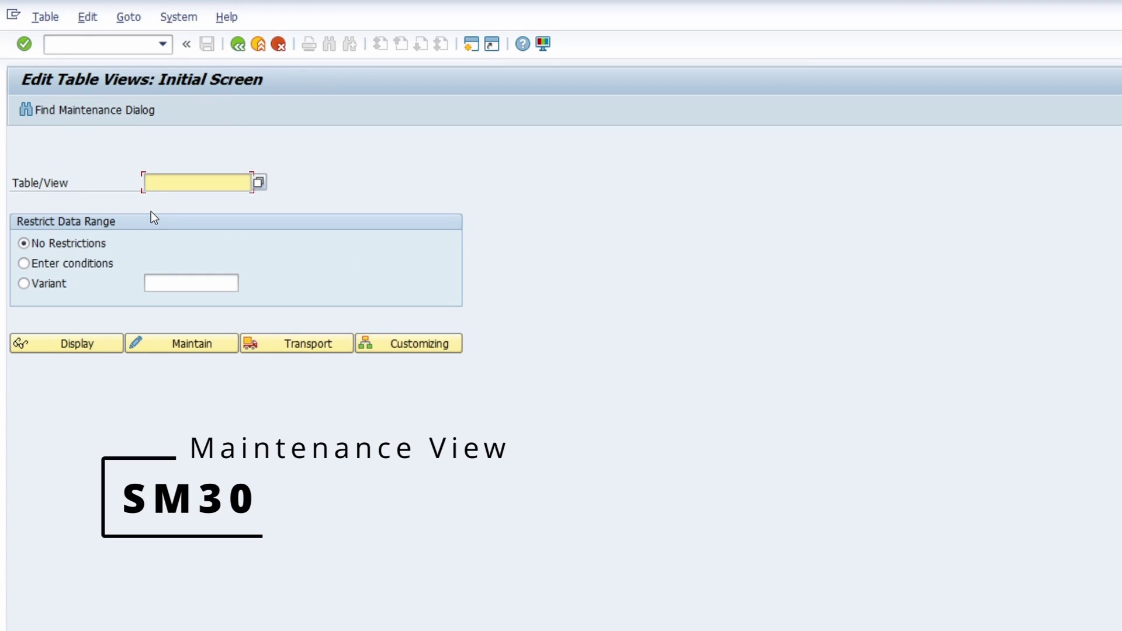
text(ssm_cust)
click(184, 345)
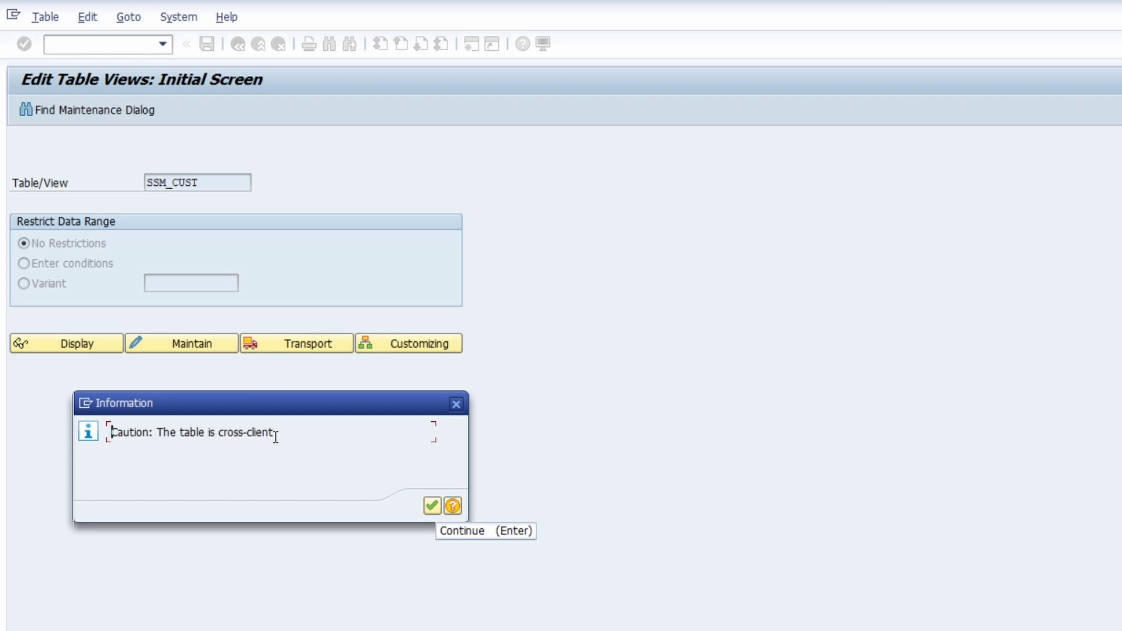
drag(275, 437, 61, 435)
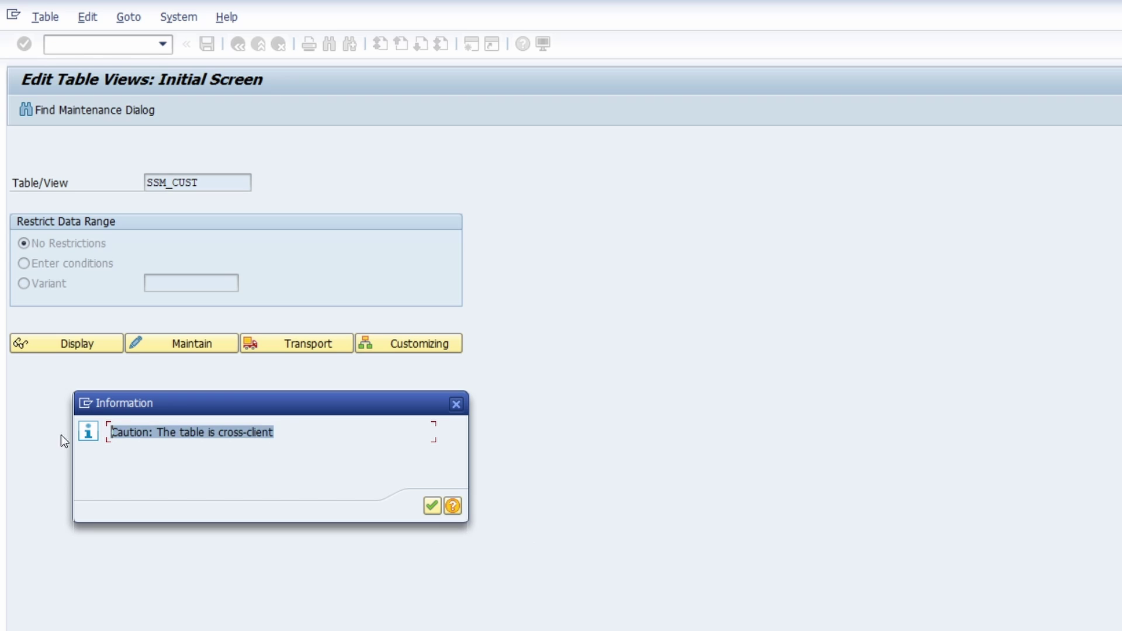
click(432, 506)
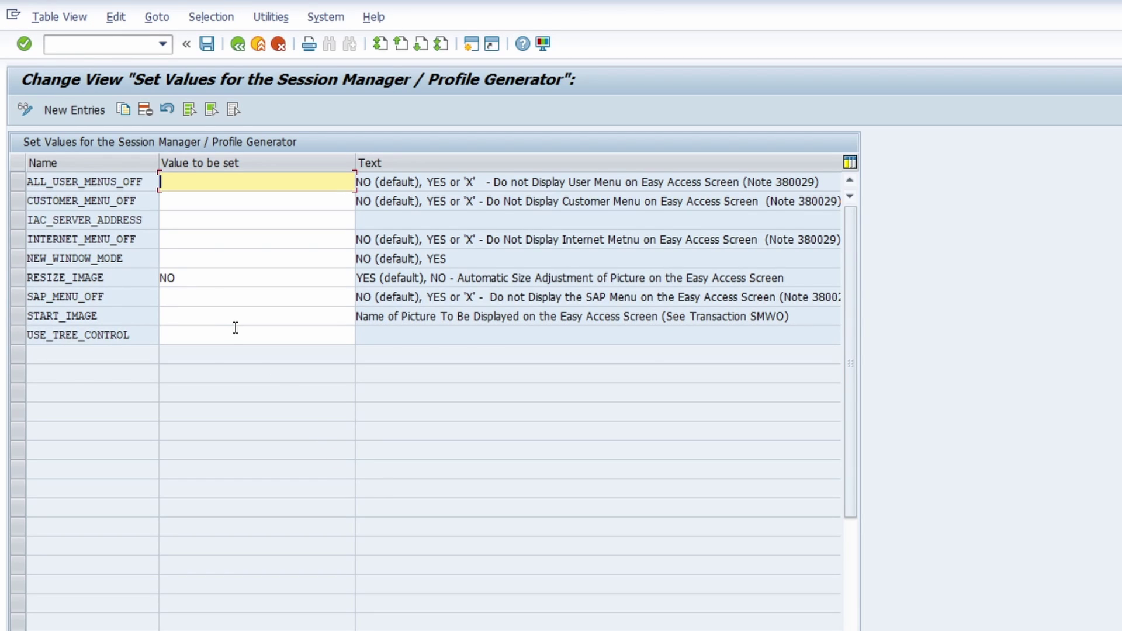
Paste Z_WATERFALL as the START_IMAGE value to be set.
click(189, 316)
click(18, 321)
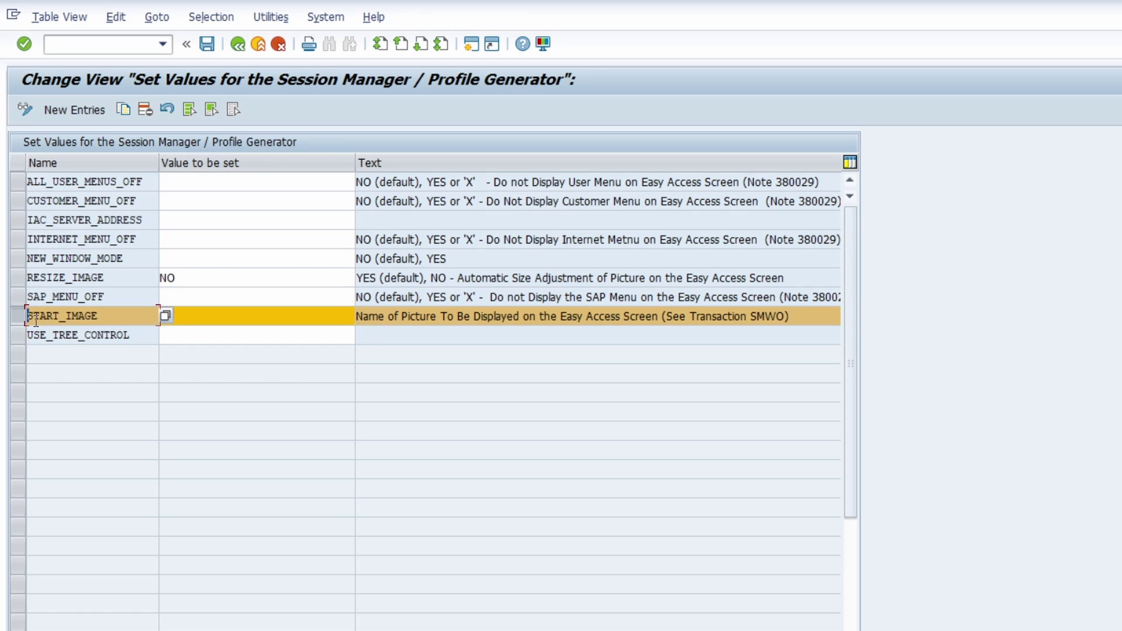
click(196, 319)
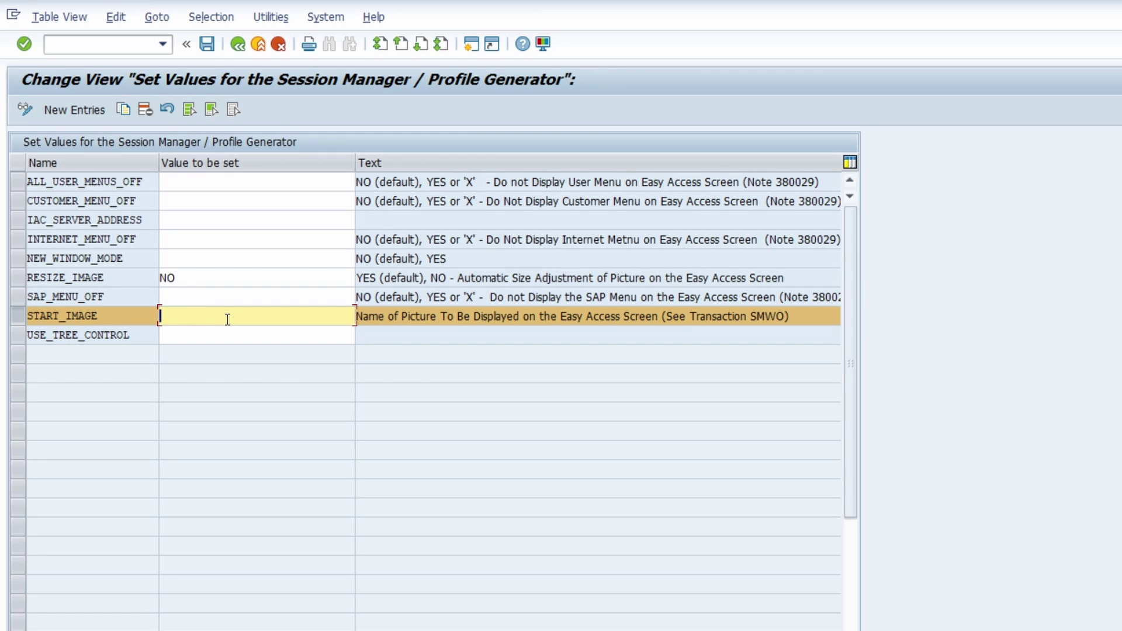
key(ctrl+v)
click(11, 316)
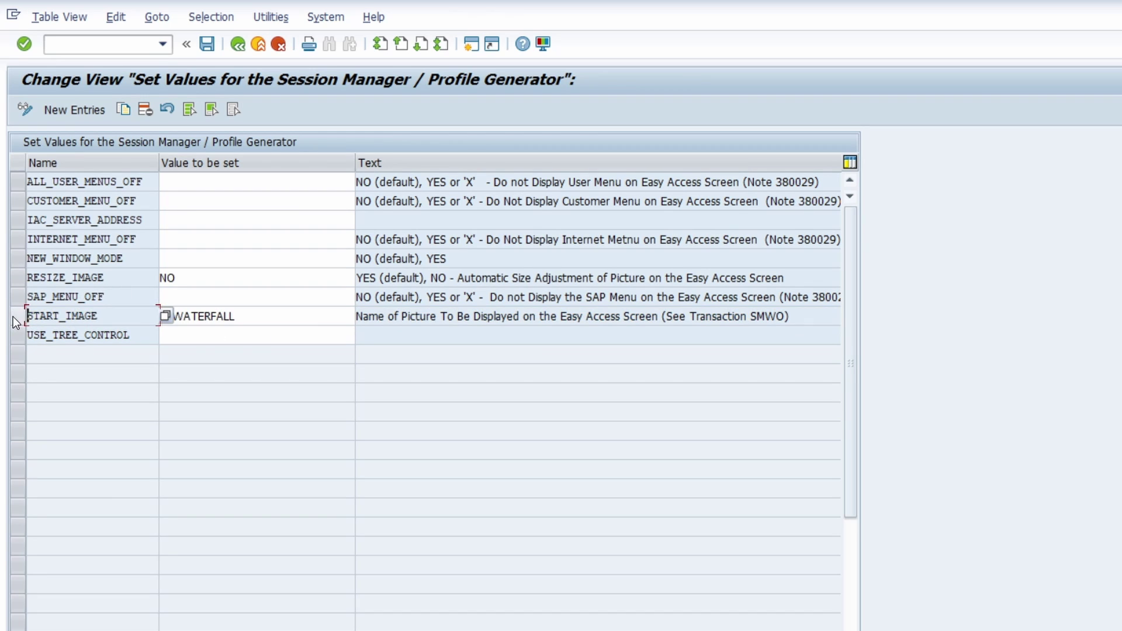
Review the RESIZE_IMAGE row and its NO (default) description before returning to START_IMAGE.
click(11, 279)
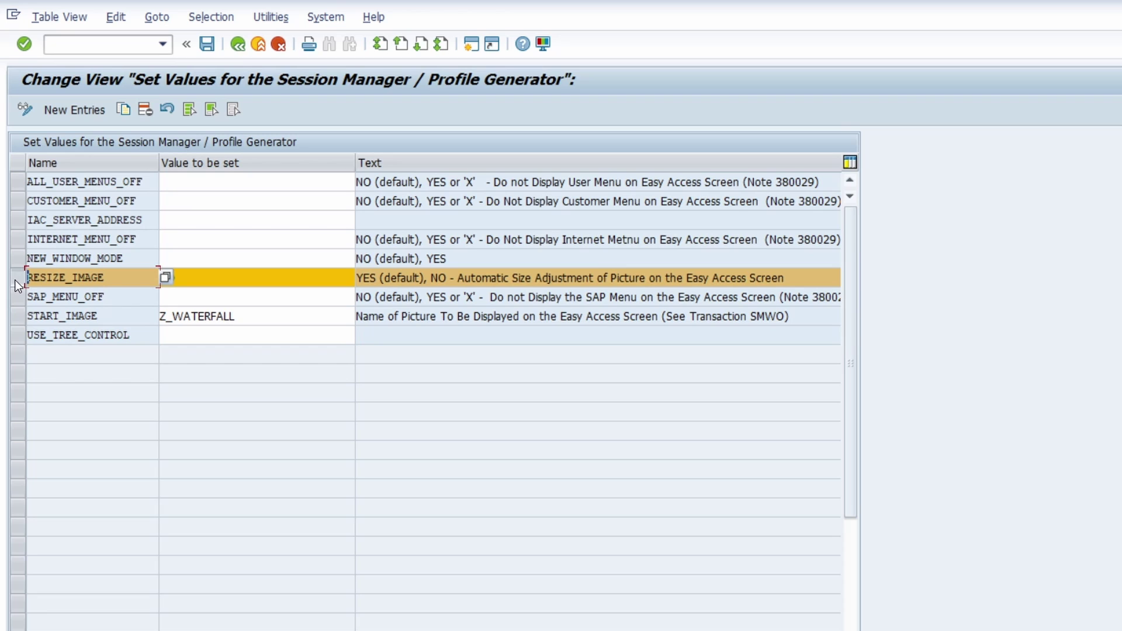
click(16, 279)
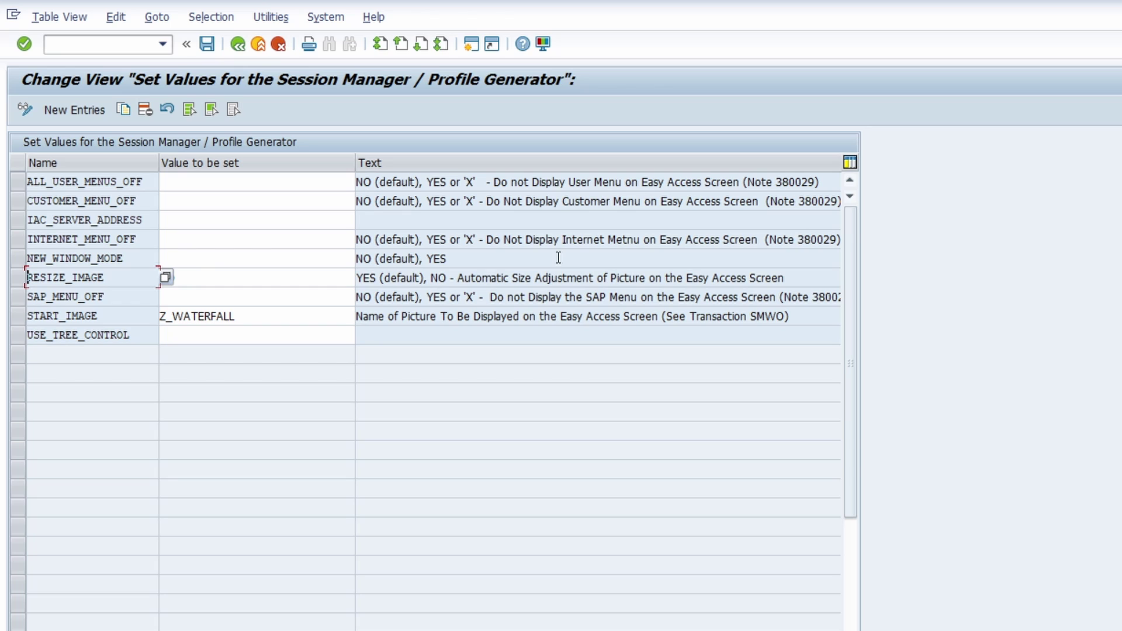
double_click(818, 297)
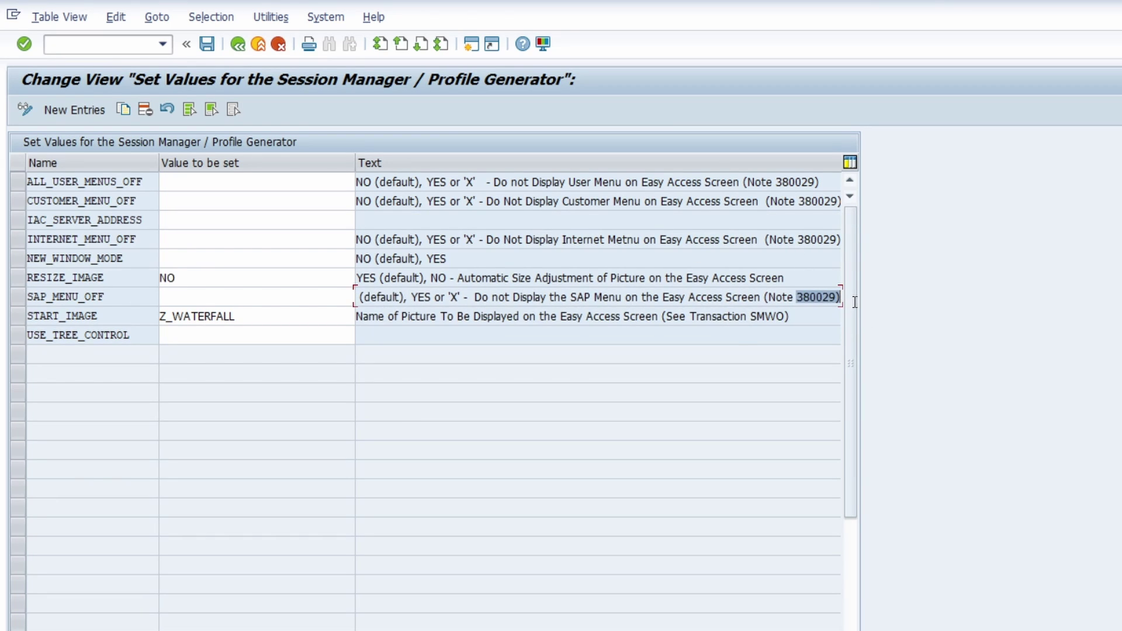
click(786, 298)
drag(409, 298, 275, 301)
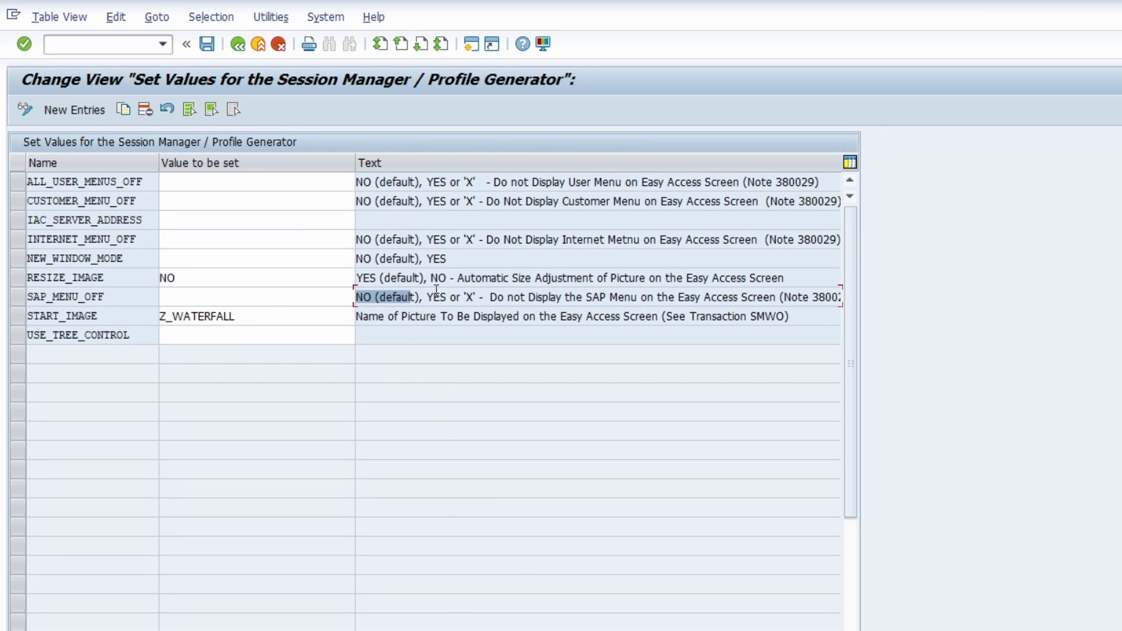
click(250, 320)
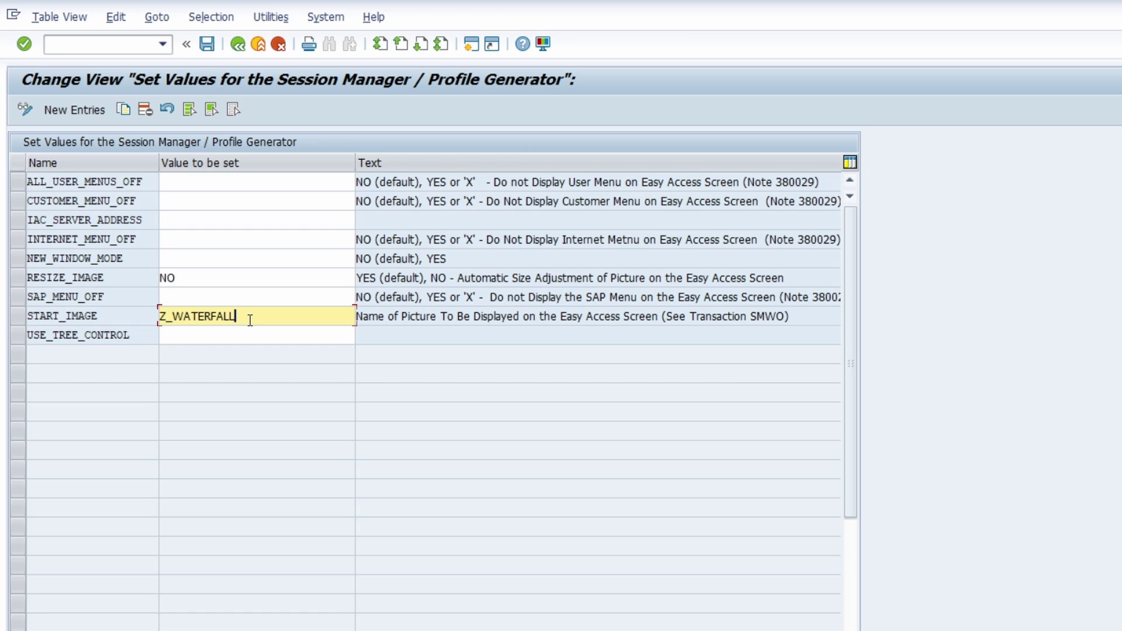
Save the SSM_CUST change, accepting the proposed workbench request and confirming the task.
click(206, 45)
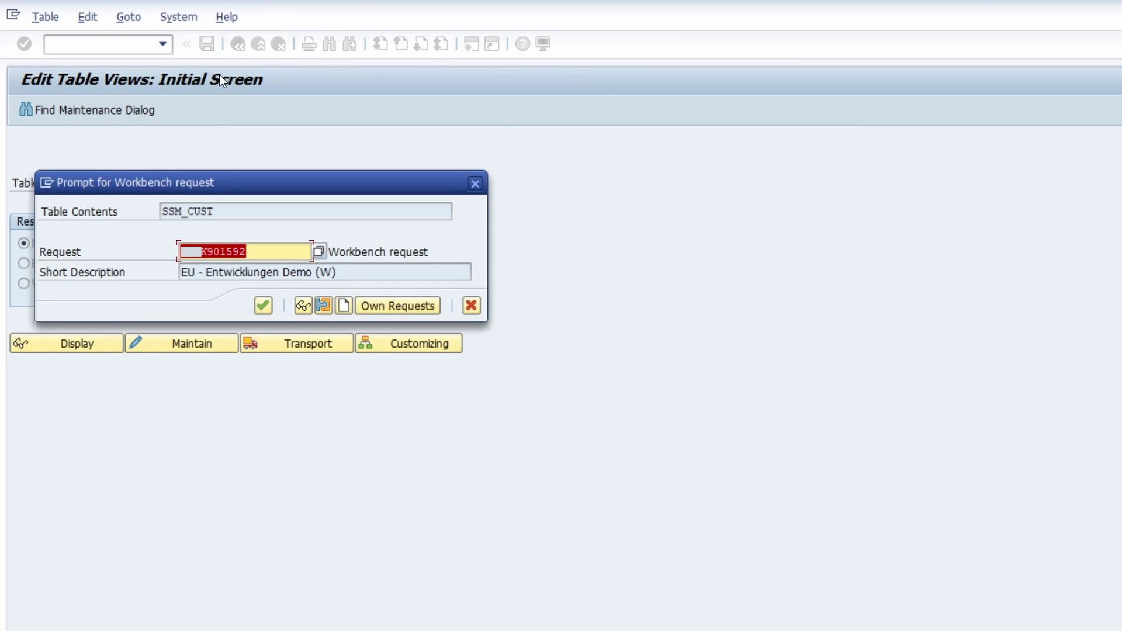
click(264, 306)
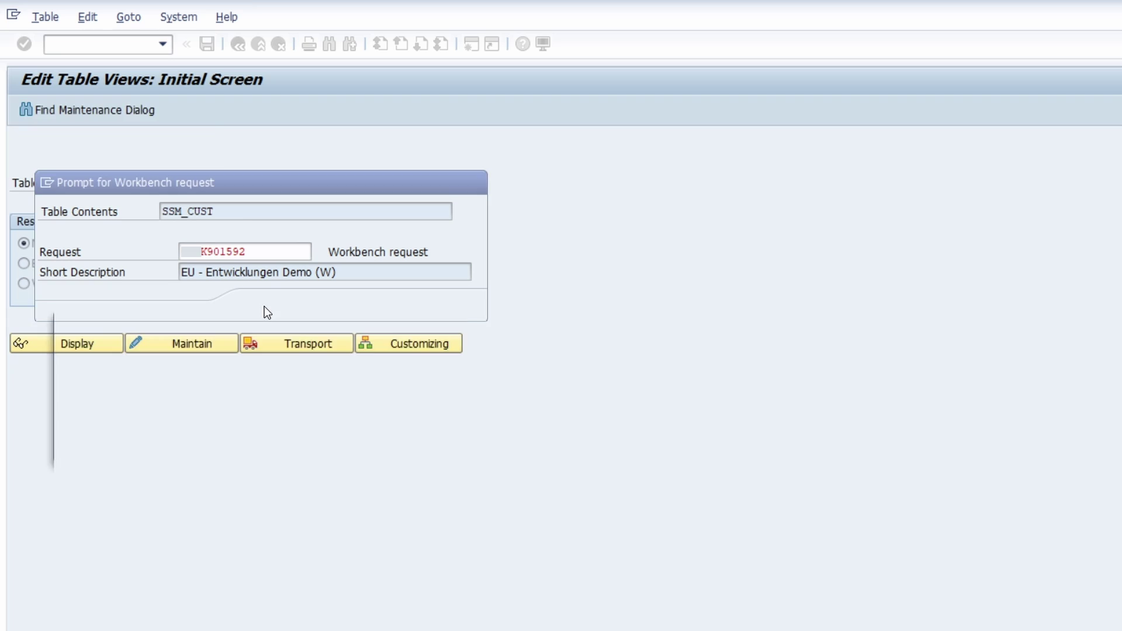
click(366, 446)
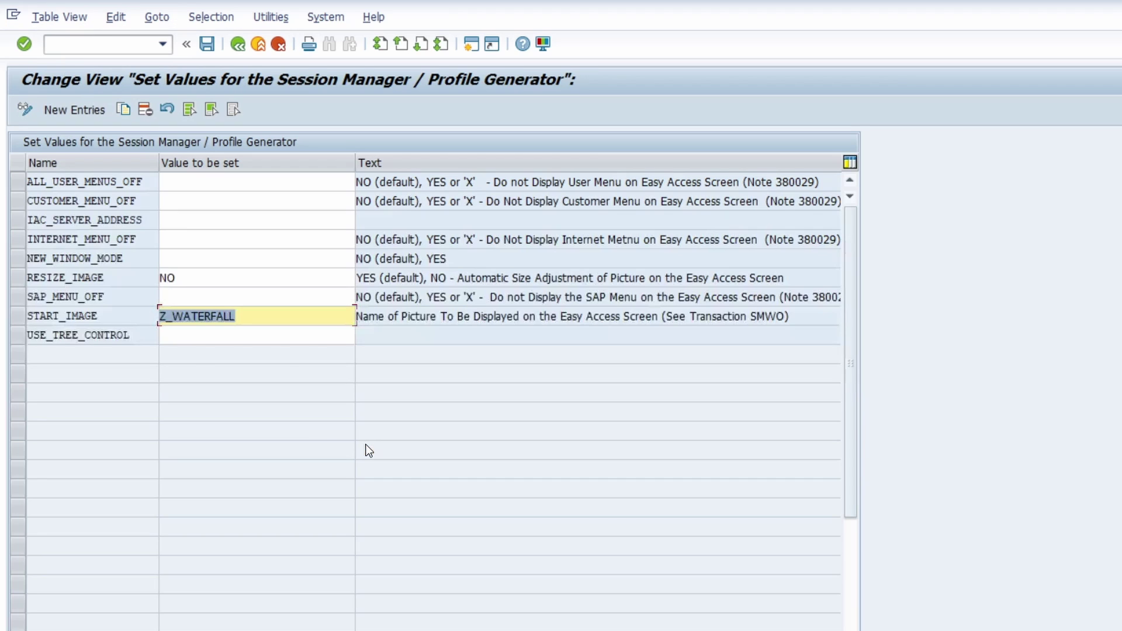
click(80, 44)
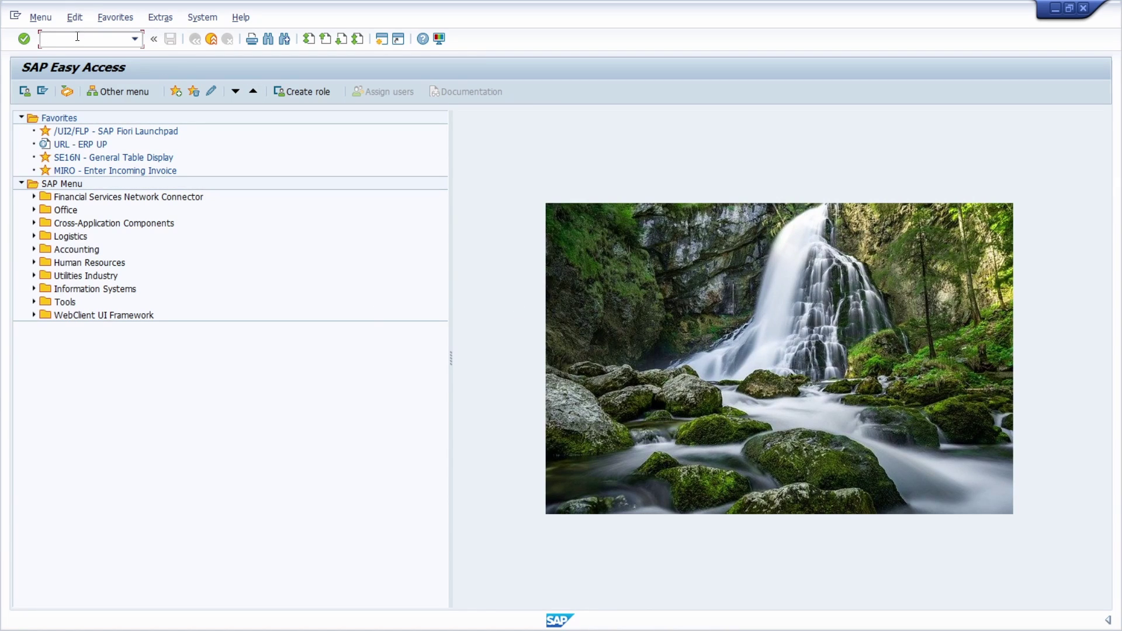
Reopen SSM_CUST for maintenance through SM30, acknowledging the cross-client warning.
text(sm30)
key(Return)
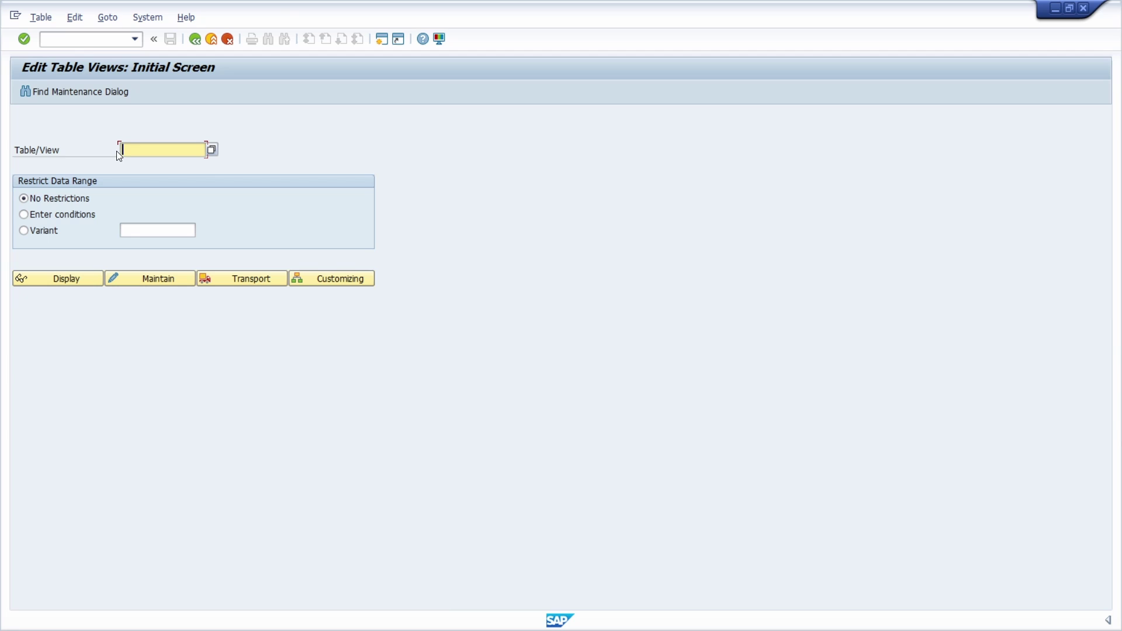
text(ssm_cust)
click(150, 279)
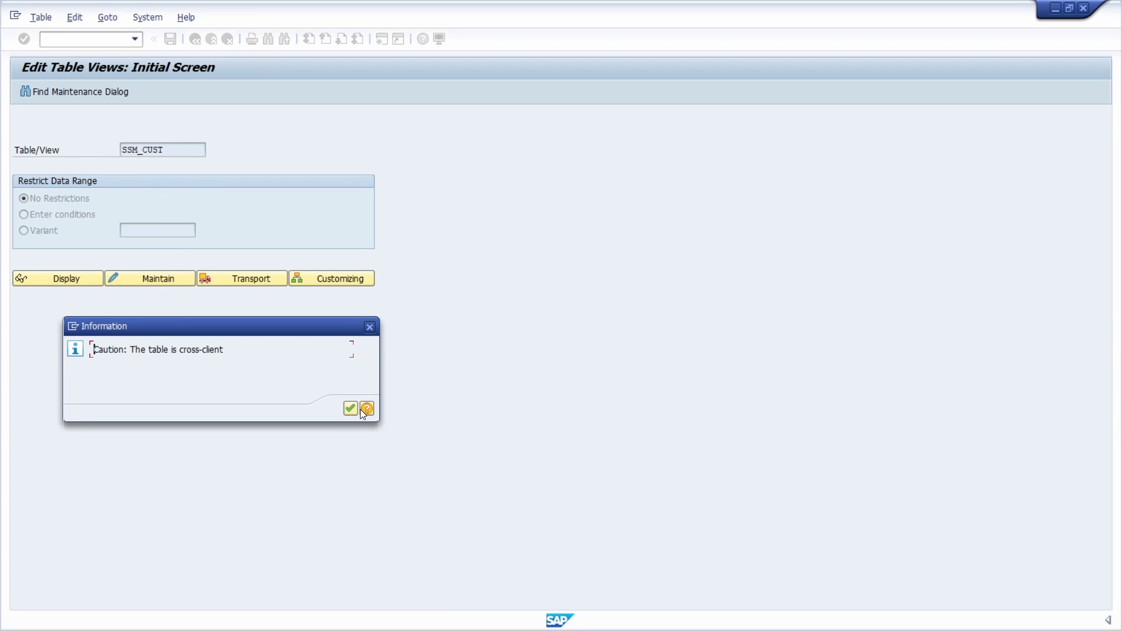
click(351, 409)
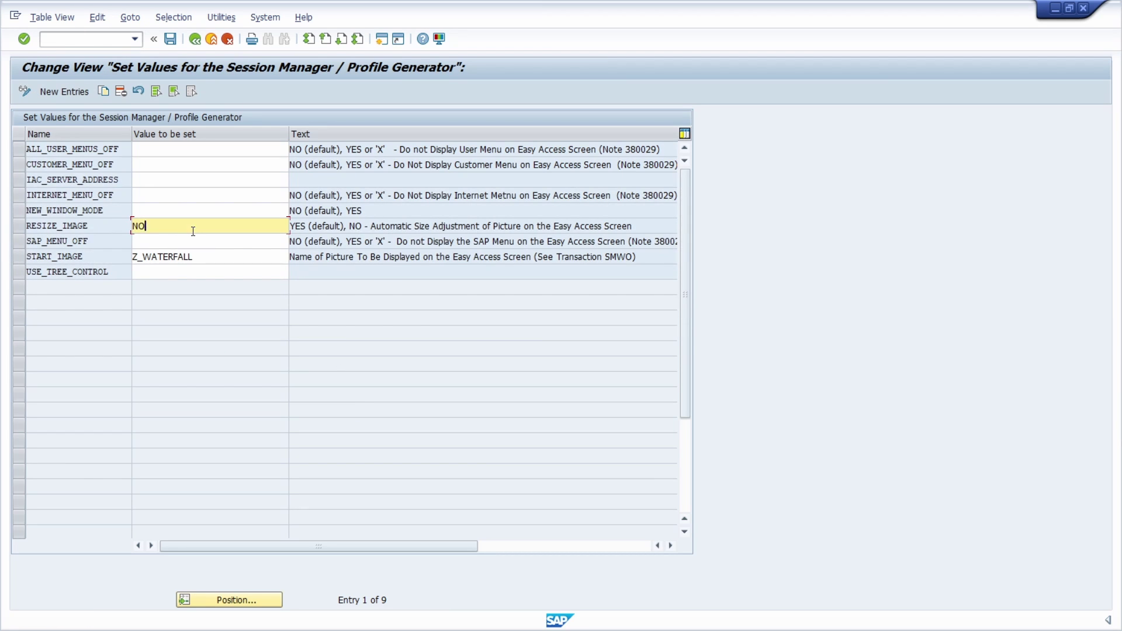
Change RESIZE_IMAGE to YES, save it under the workbench request, and return with /n.
double_click(141, 226)
text(YES)
key(Return)
key(ctrl+s)
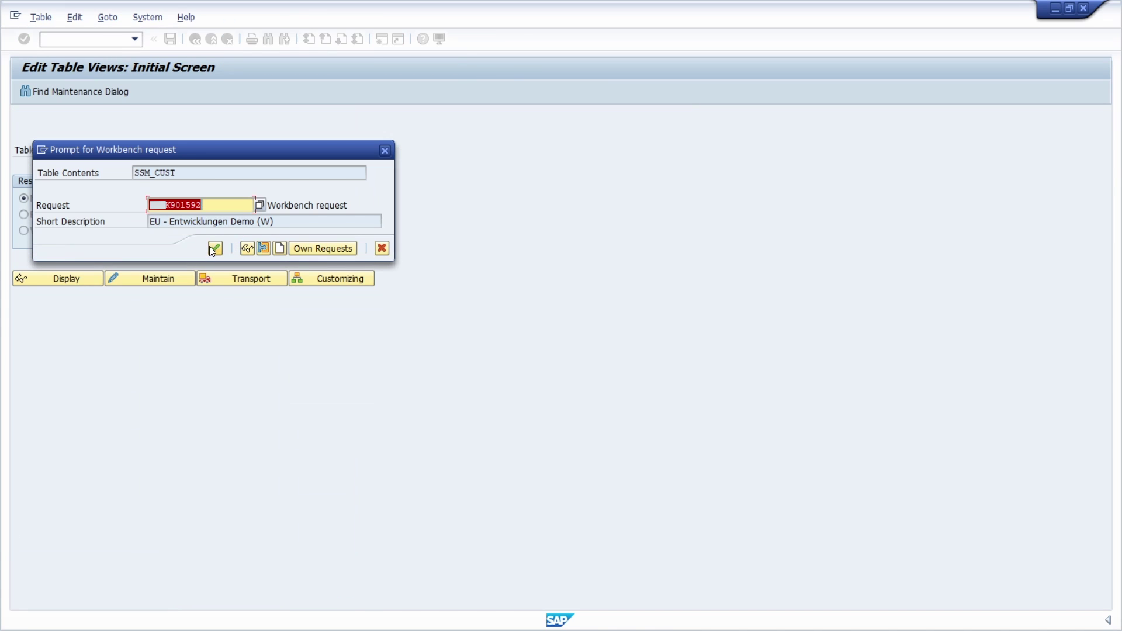
click(214, 248)
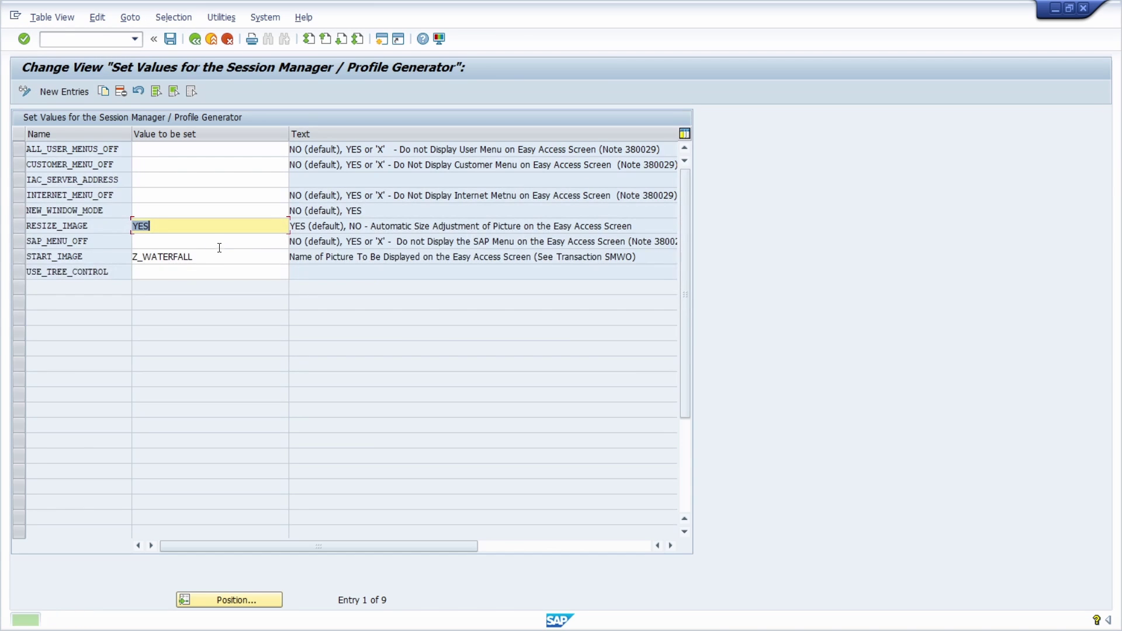
click(99, 42)
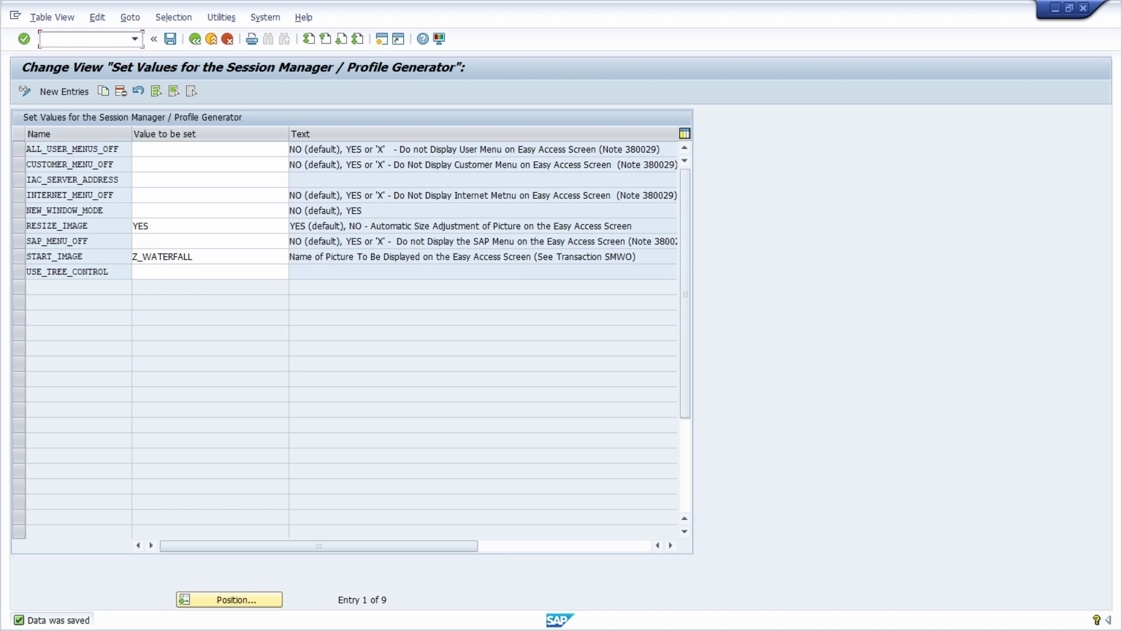
text(/n)
key(Return)
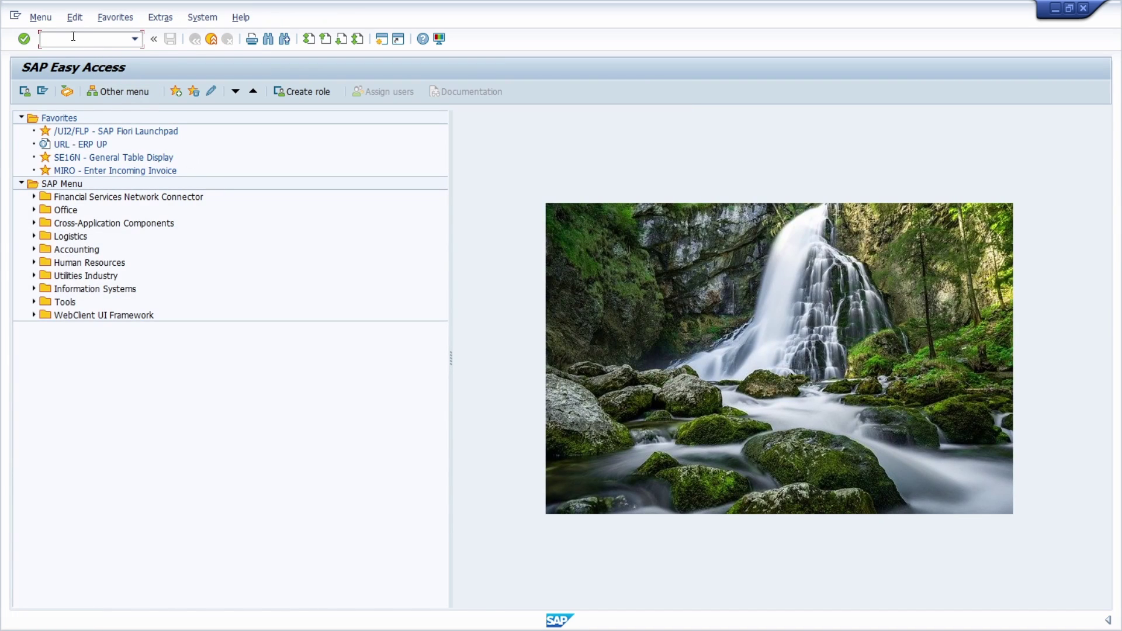